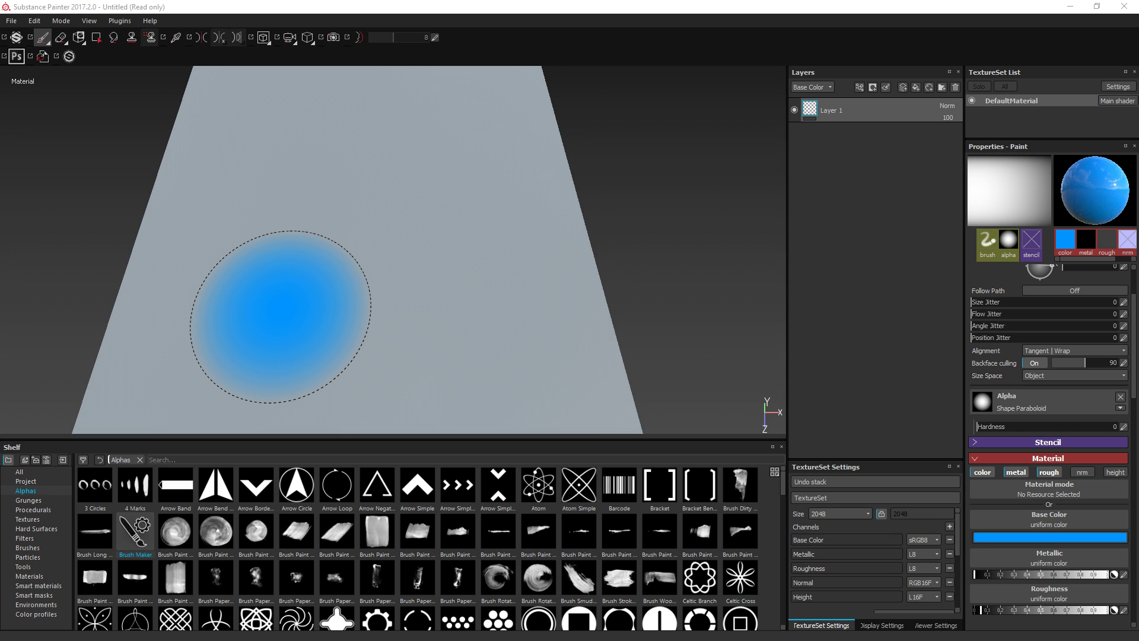
# Step: Try the 3 Circles alpha, switch to Brush Paint Circular, stamp three test dabs, then undo
pyautogui.click(94, 485)
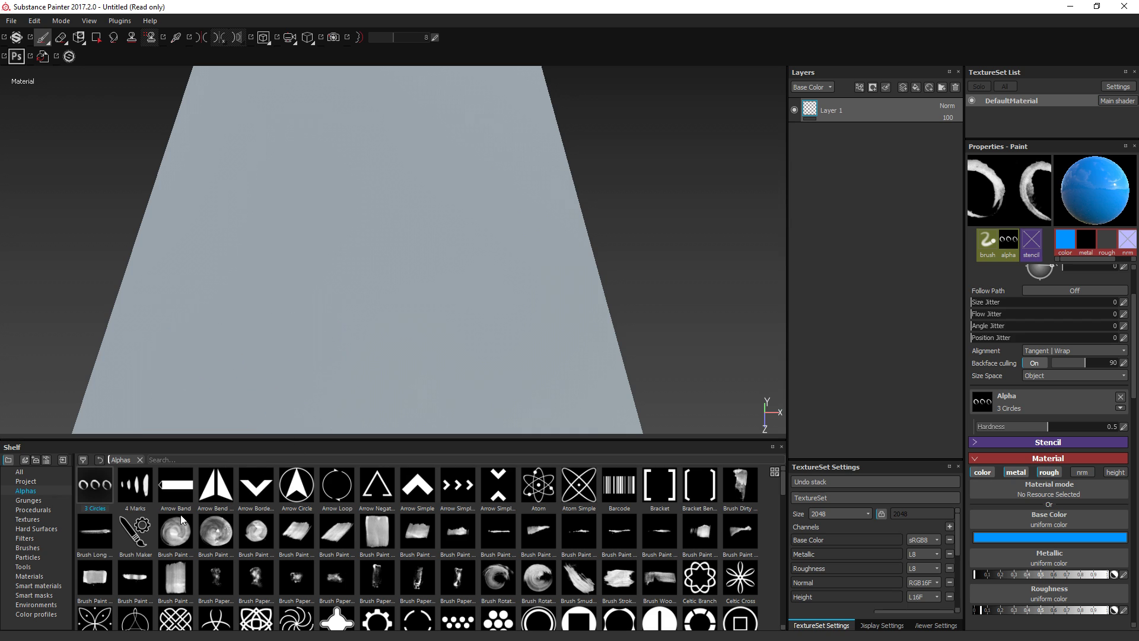
pyautogui.click(176, 531)
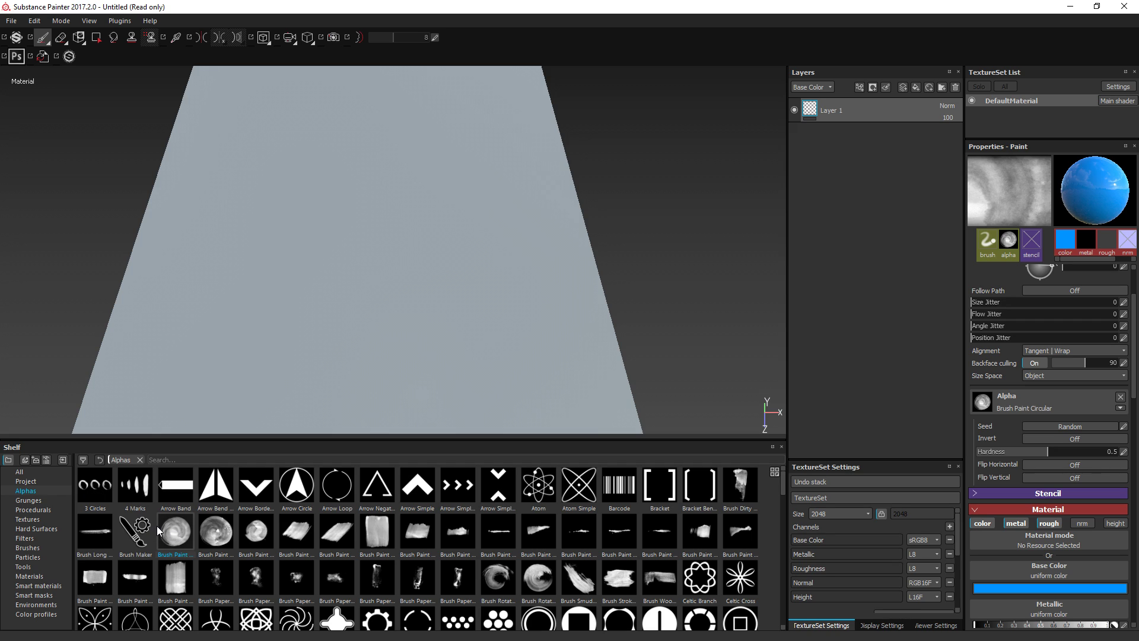
pyautogui.moveTo(159, 530)
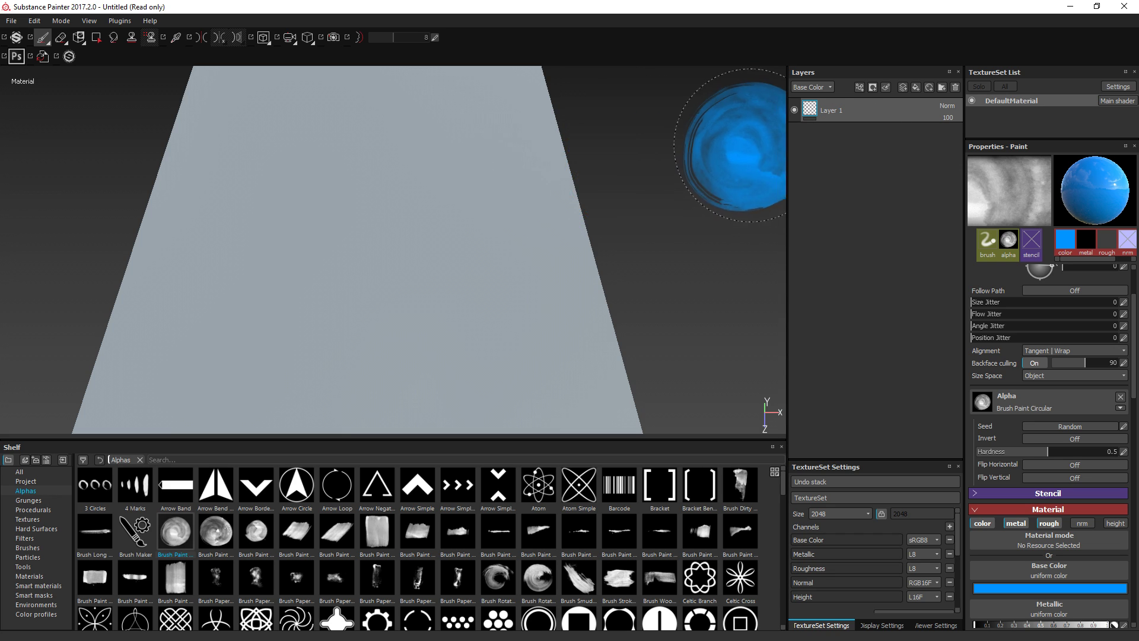
pyautogui.click(286, 304)
pyautogui.click(455, 171)
pyautogui.click(552, 139)
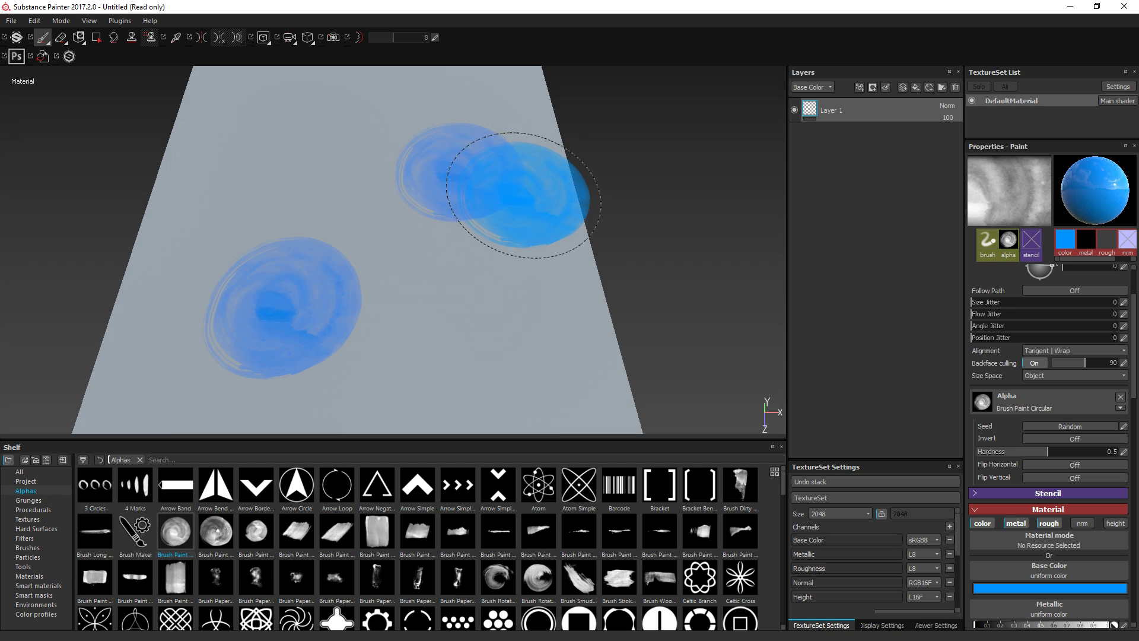
pyautogui.hotkey('ctrl', 'z')
pyautogui.hotkey('ctrl', 'z')
pyautogui.hotkey('ctrl', 'z')
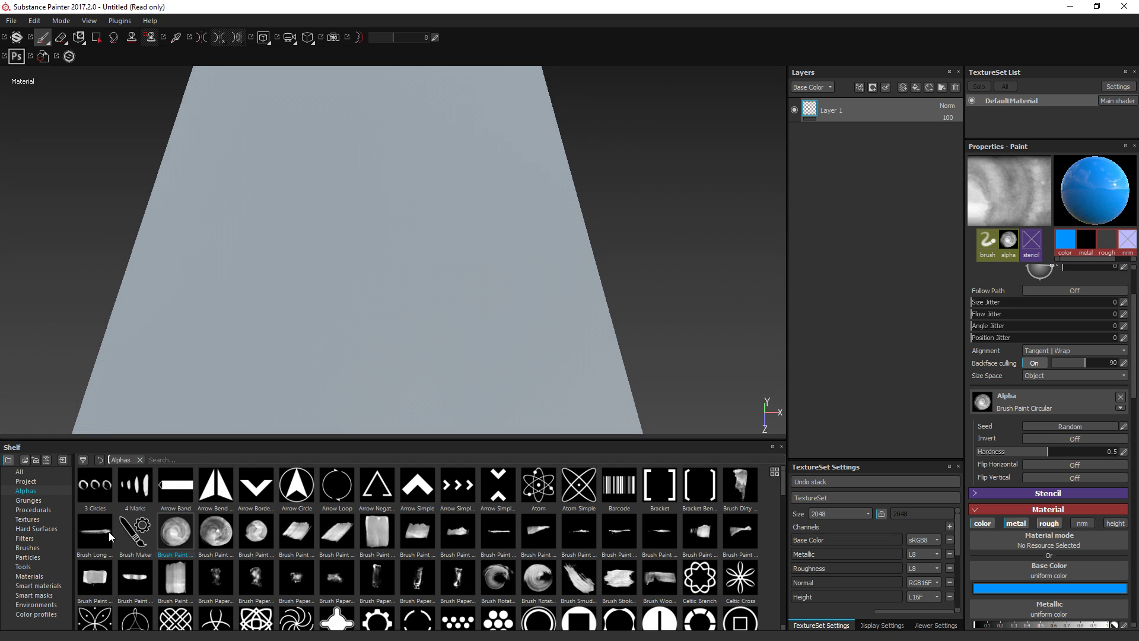
# Step: Assign the Brush Maker alpha to the brush's Alpha slot, test one stamp and undo it
pyautogui.click(133, 531)
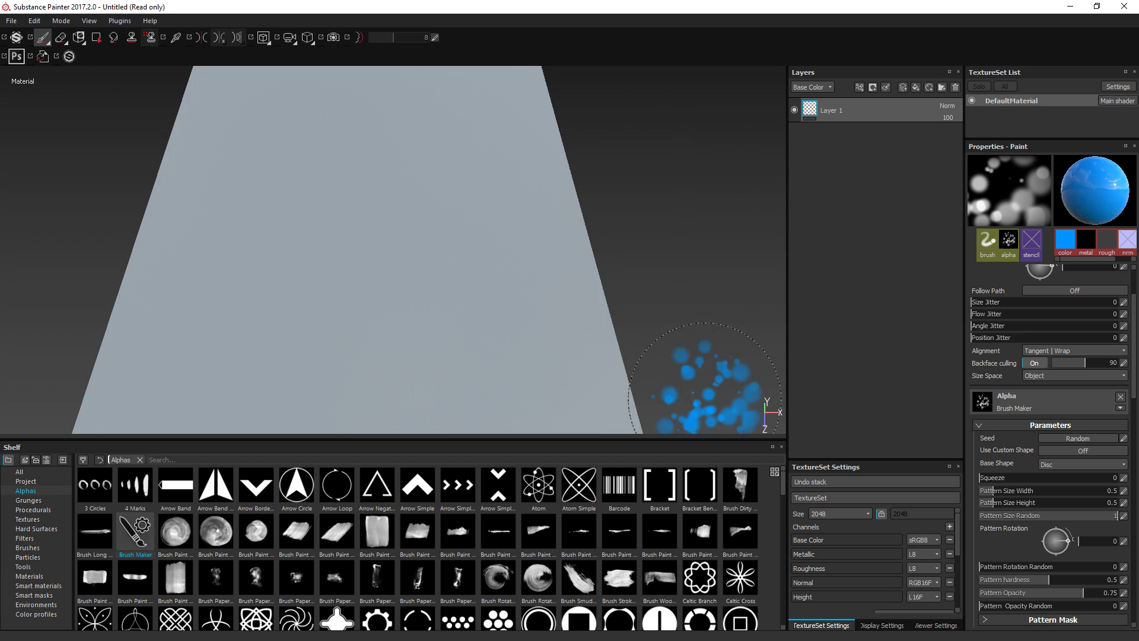
pyautogui.moveTo(128, 528)
pyautogui.mouseDown()
pyautogui.moveTo(198, 484)
pyautogui.moveTo(1028, 400)
pyautogui.mouseUp()
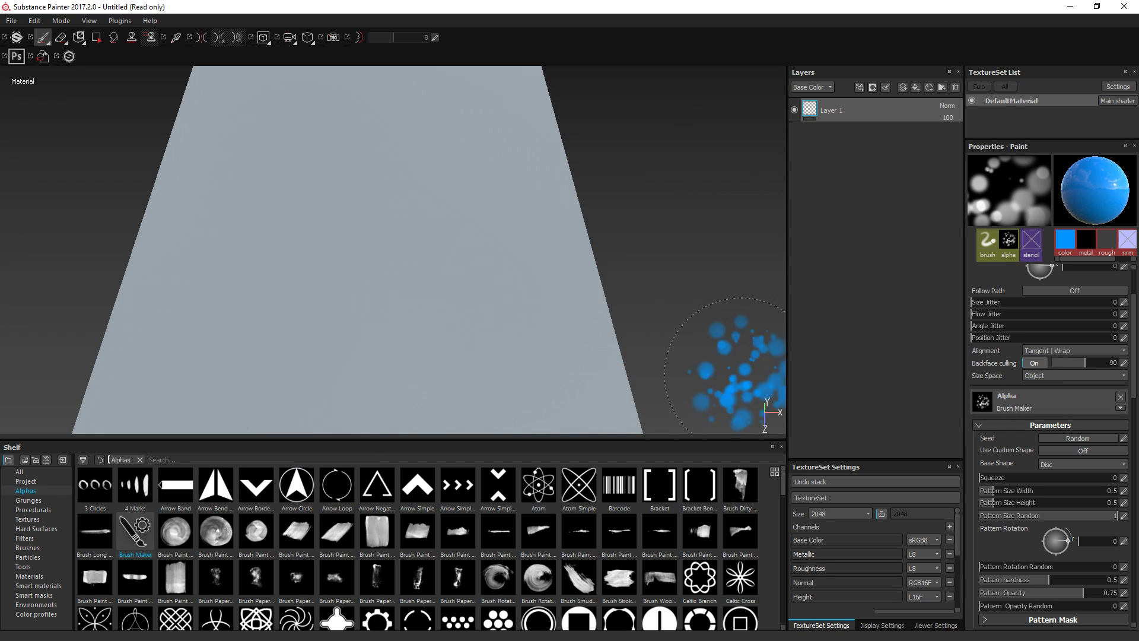
pyautogui.click(270, 252)
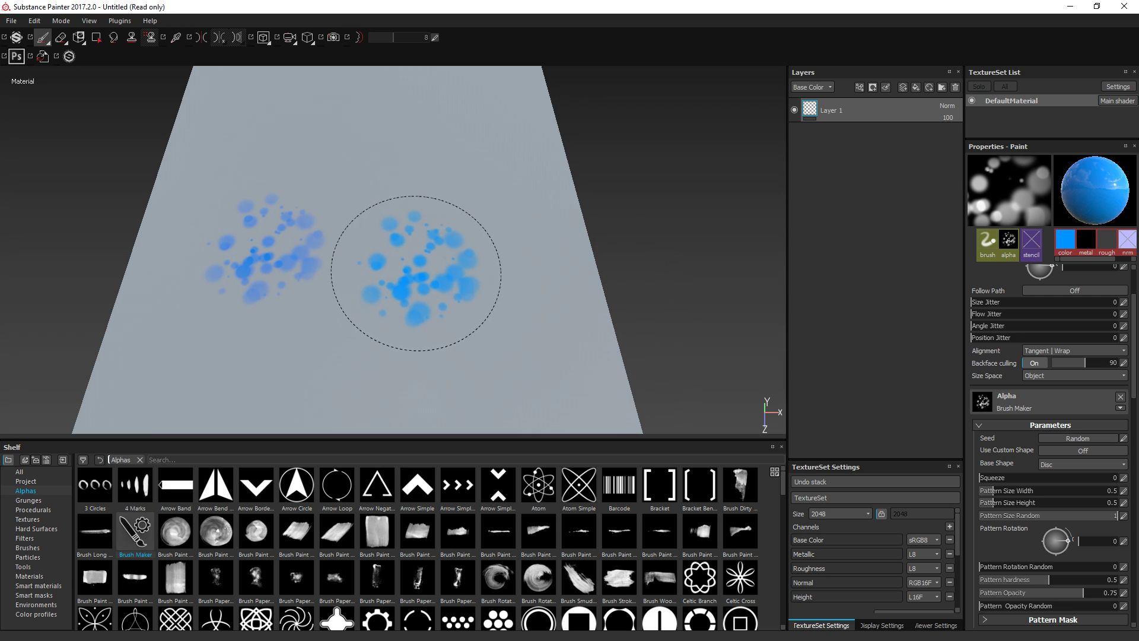
pyautogui.hotkey('ctrl', 'z')
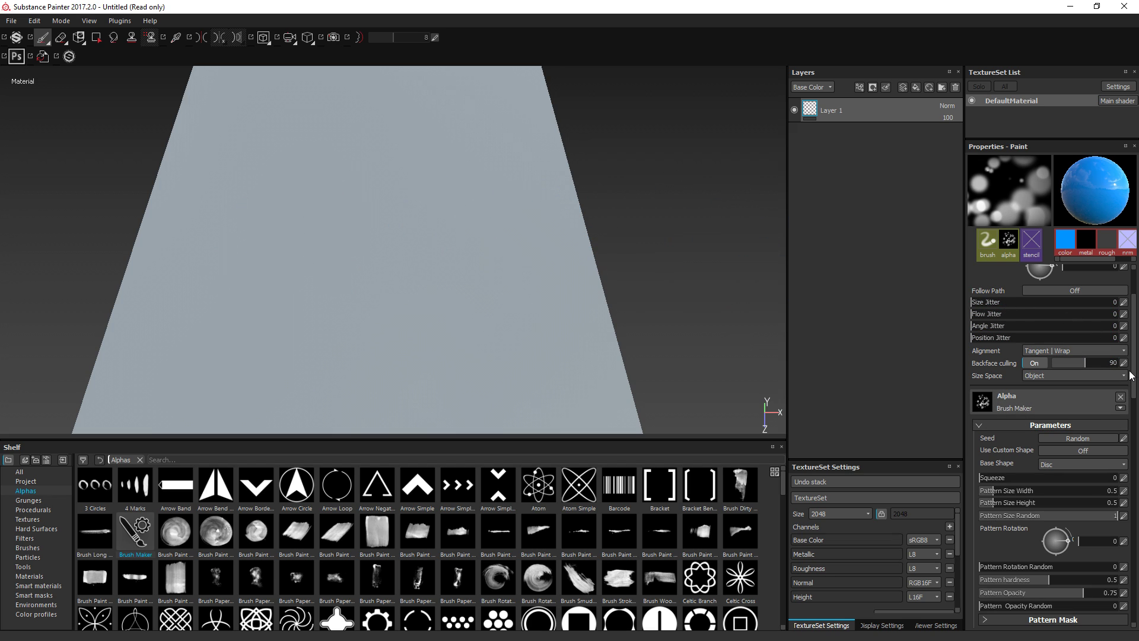
pyautogui.scroll(-3, 1134, 375)
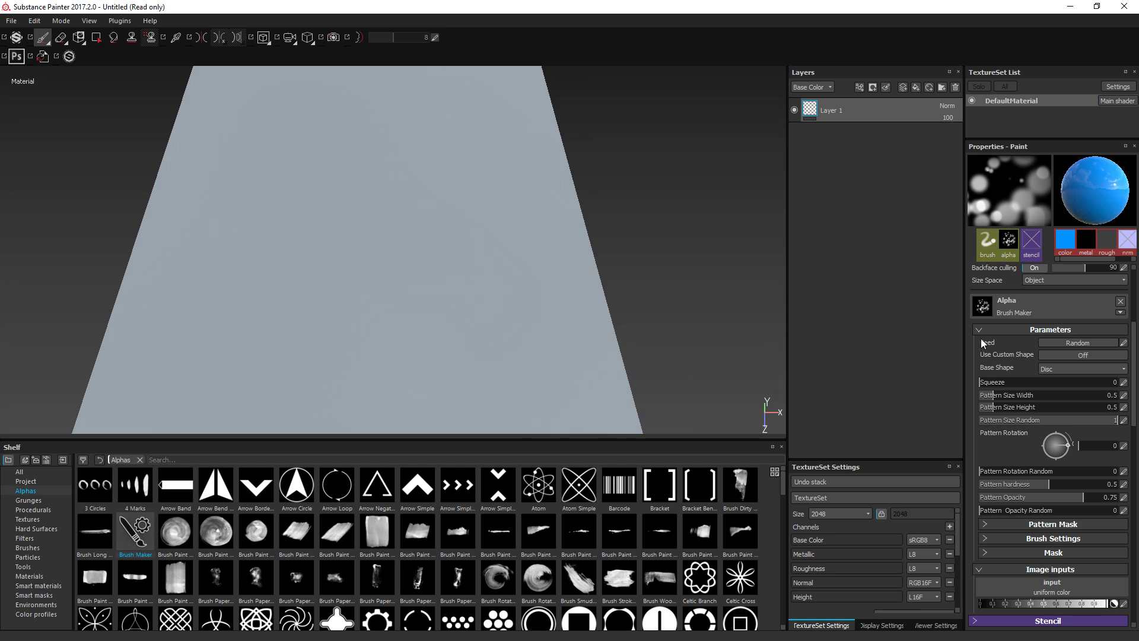
# Step: Re-roll the Brush Maker pattern seed several times, test two dabs and undo them
pyautogui.click(1071, 342)
pyautogui.click(1075, 342)
pyautogui.click(1085, 345)
pyautogui.click(1086, 344)
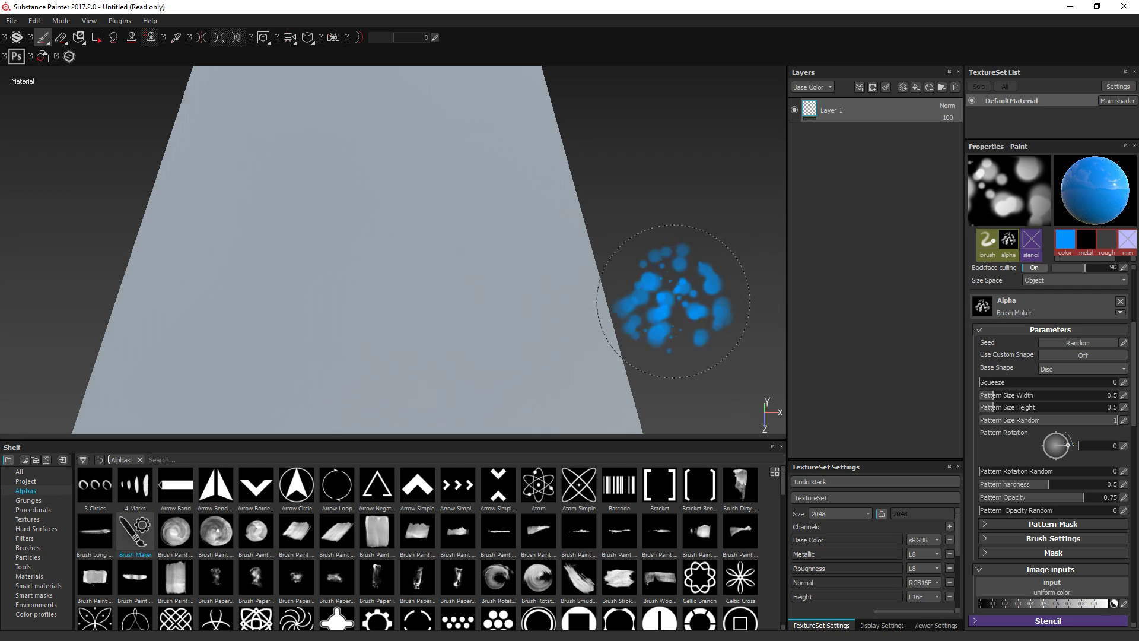
pyautogui.click(409, 297)
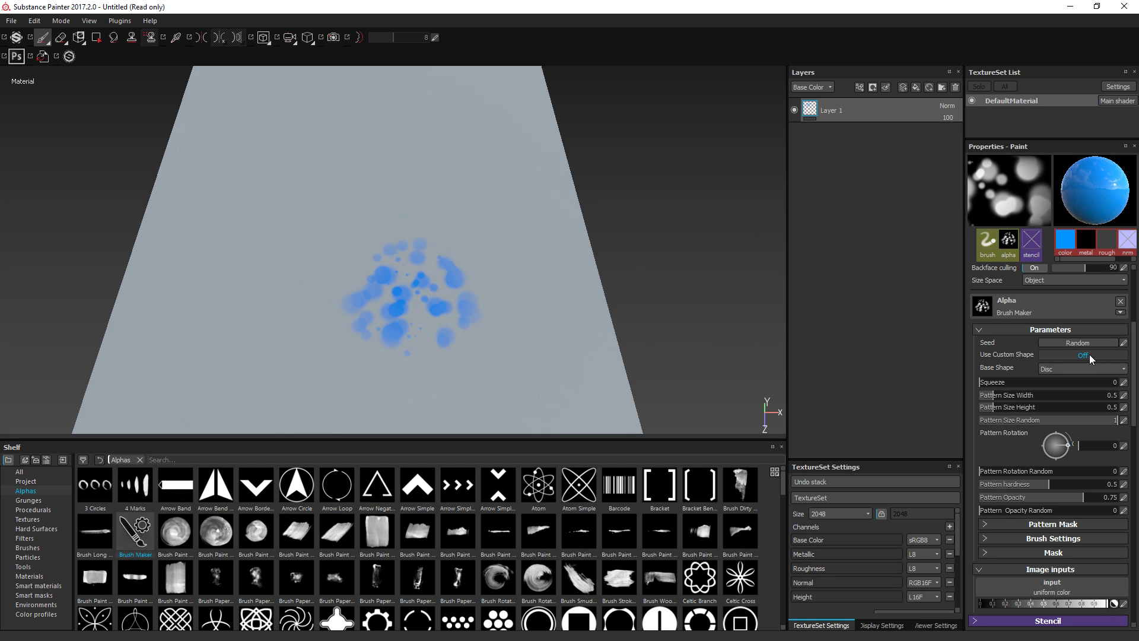
pyautogui.click(1075, 342)
pyautogui.click(336, 177)
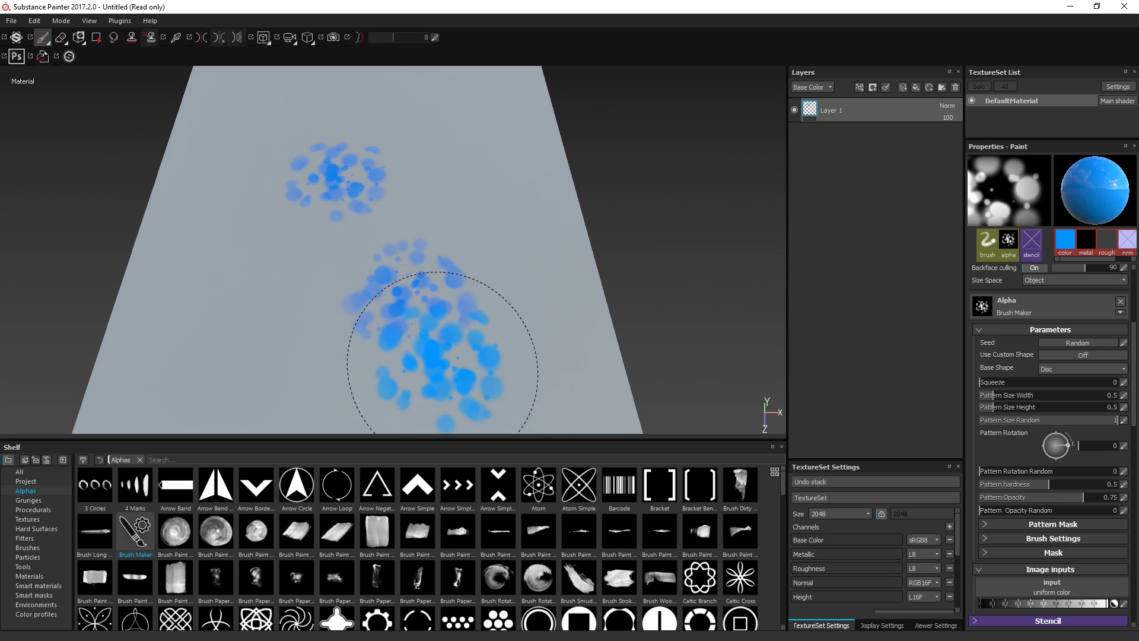
pyautogui.hotkey('ctrl', 'z')
pyautogui.hotkey('ctrl', 'z')
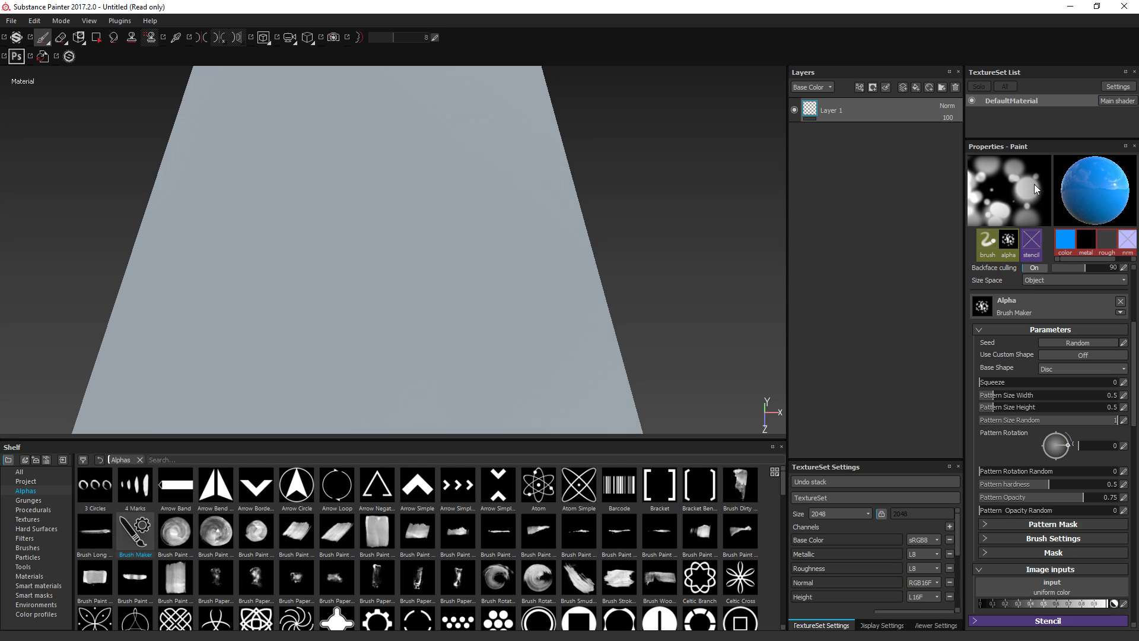
pyautogui.click(1059, 368)
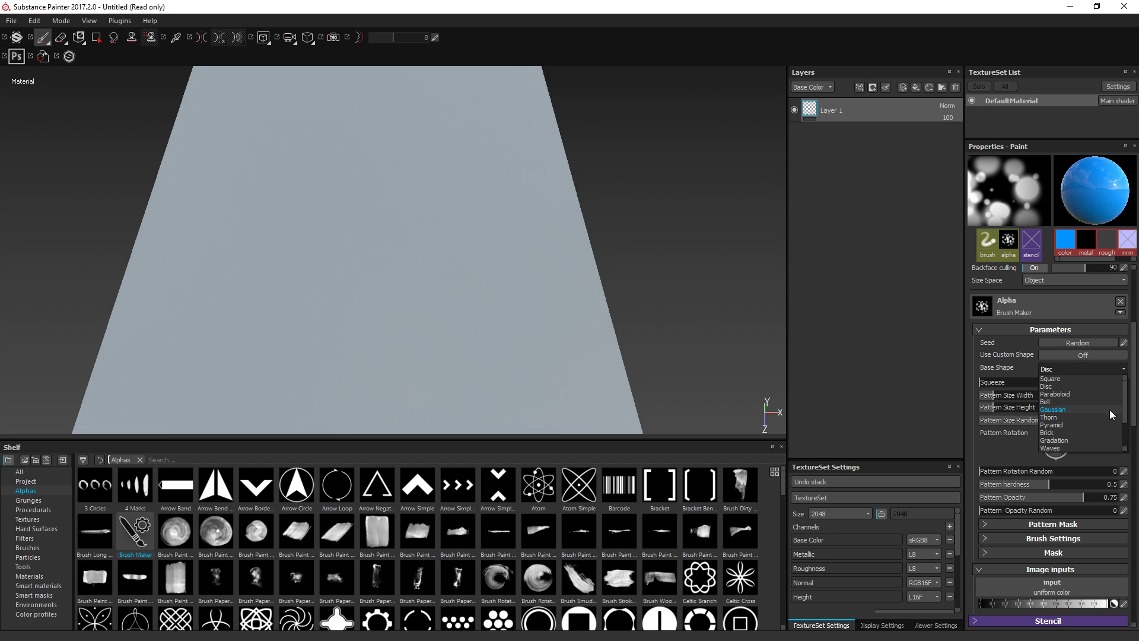
# Step: Try the Gradation base shape, then settle on Waves for the Brush Maker alpha
pyautogui.moveTo(1122, 409); pyautogui.dragTo(1128, 428)
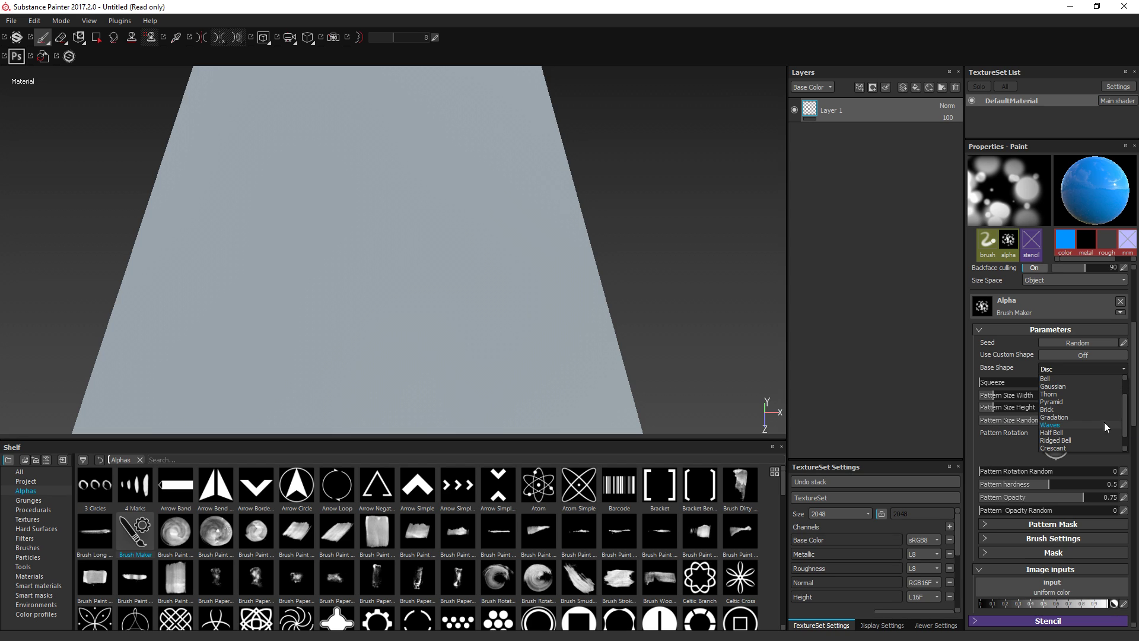
pyautogui.click(1068, 417)
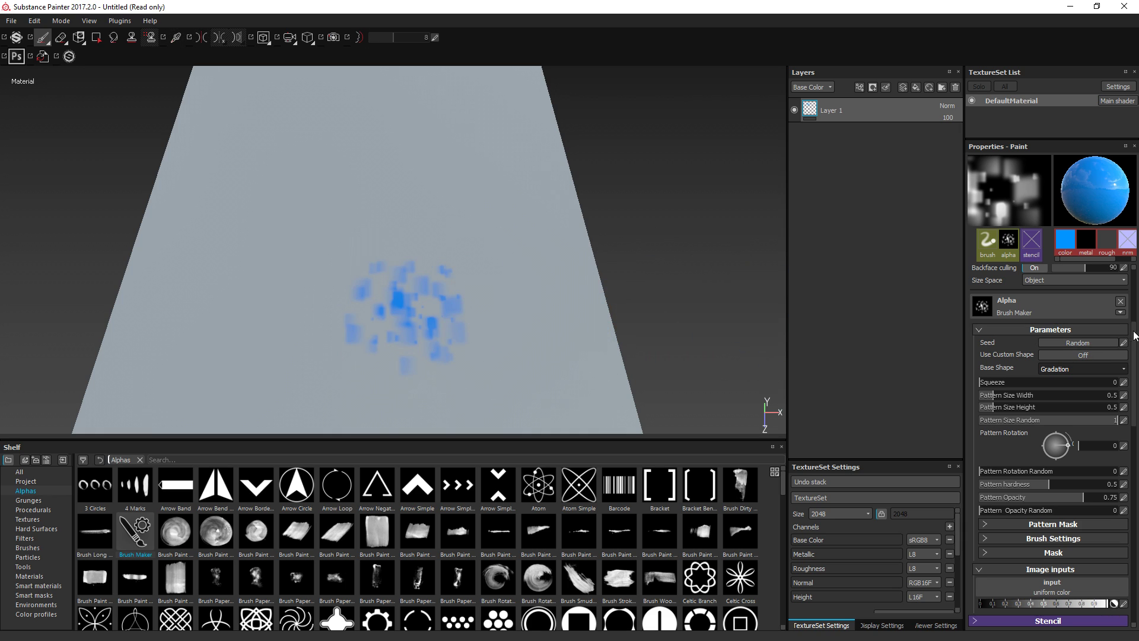
pyautogui.click(1124, 369)
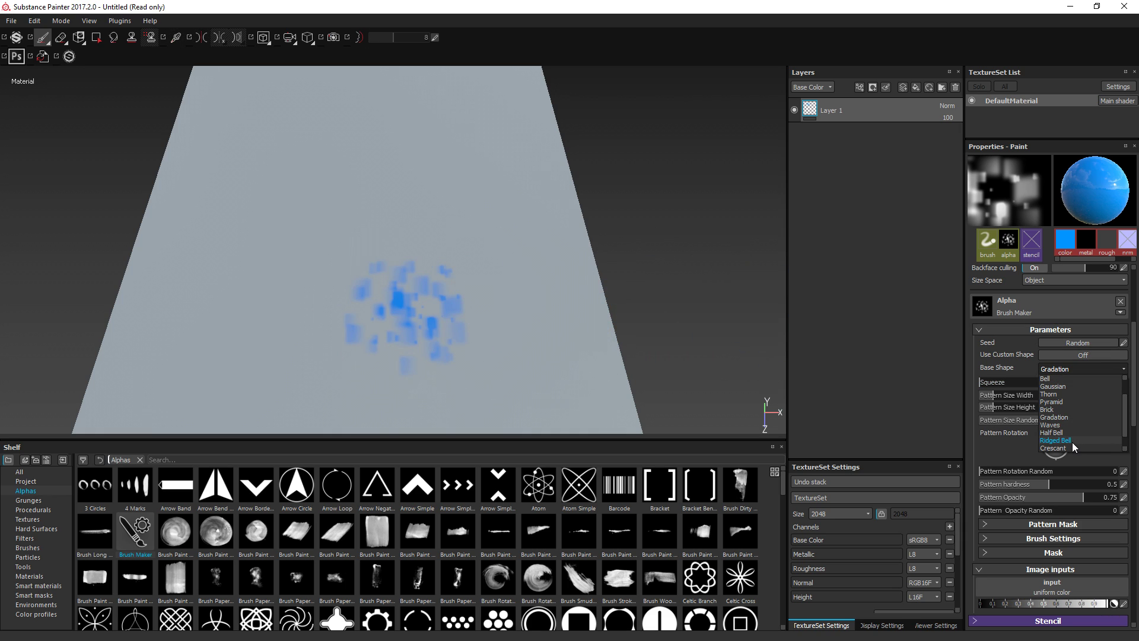
pyautogui.click(1080, 426)
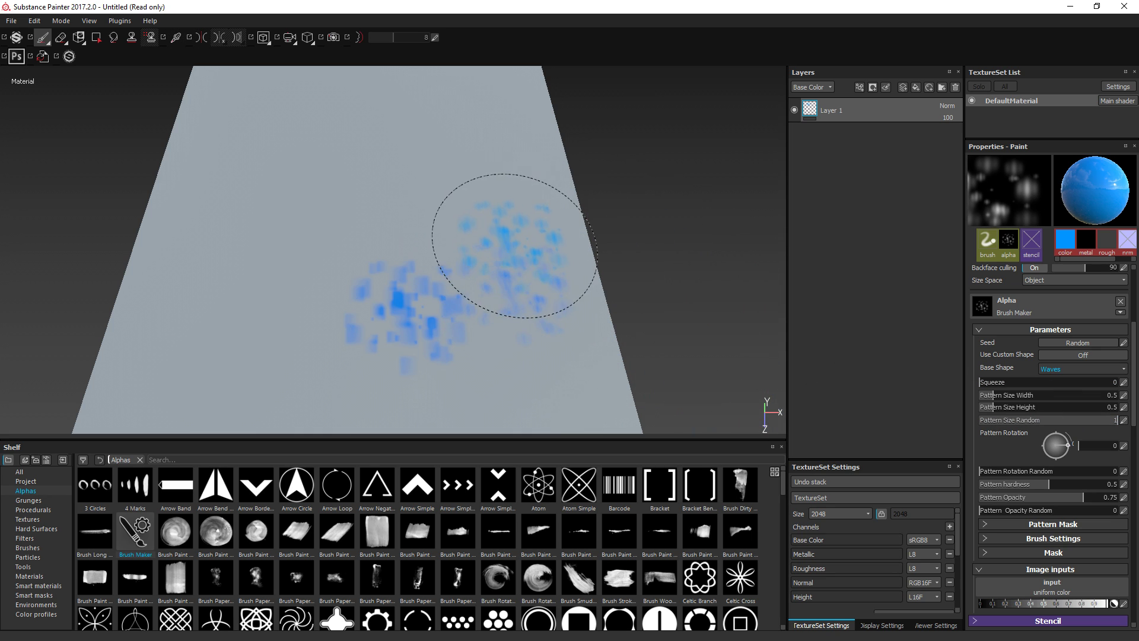
pyautogui.click(1125, 371)
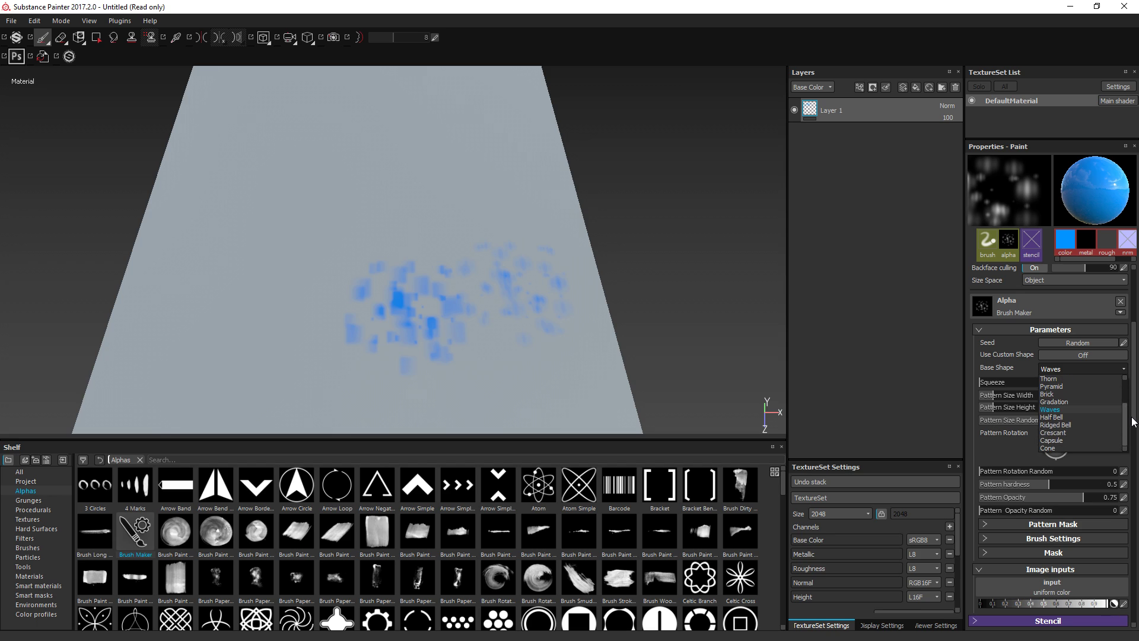
pyautogui.scroll(3, 1130, 404)
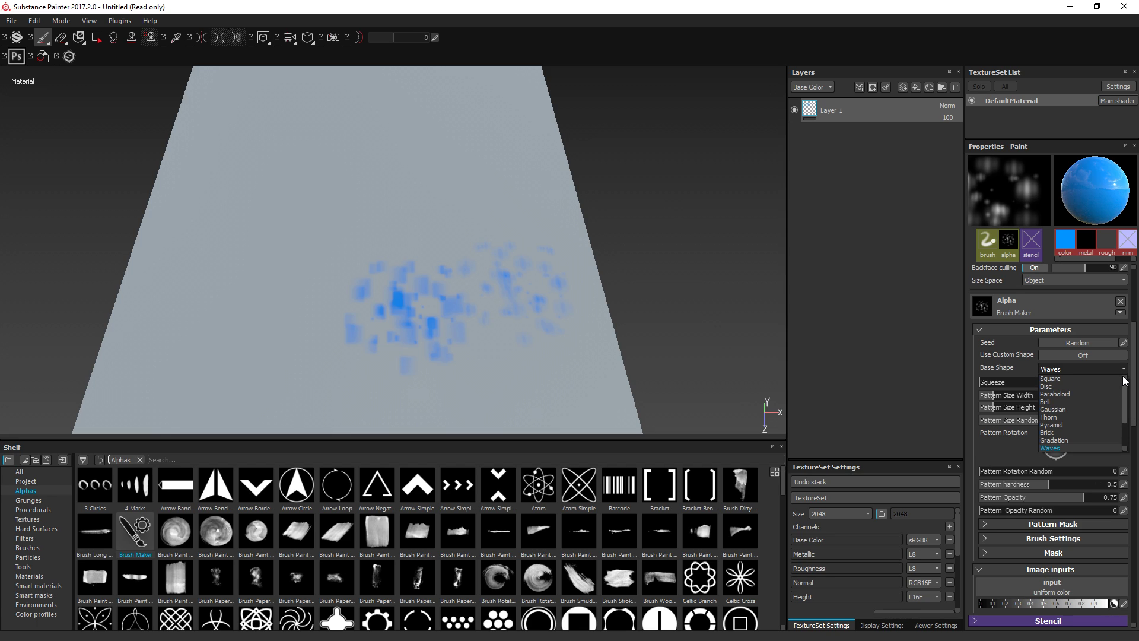
pyautogui.click(393, 232)
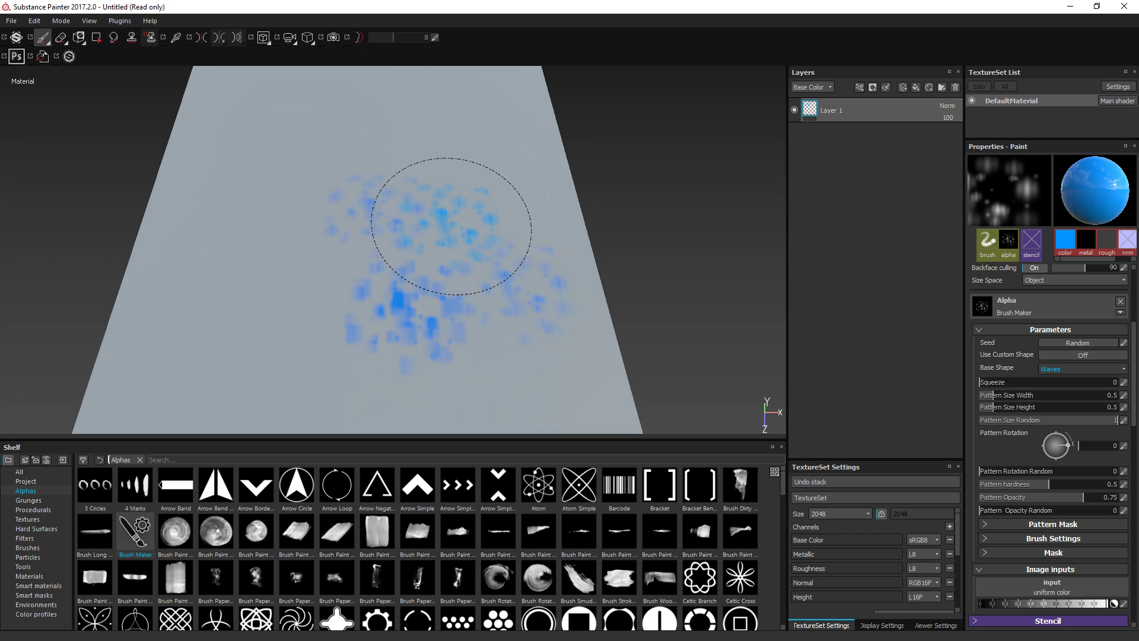
pyautogui.press('ctrl')
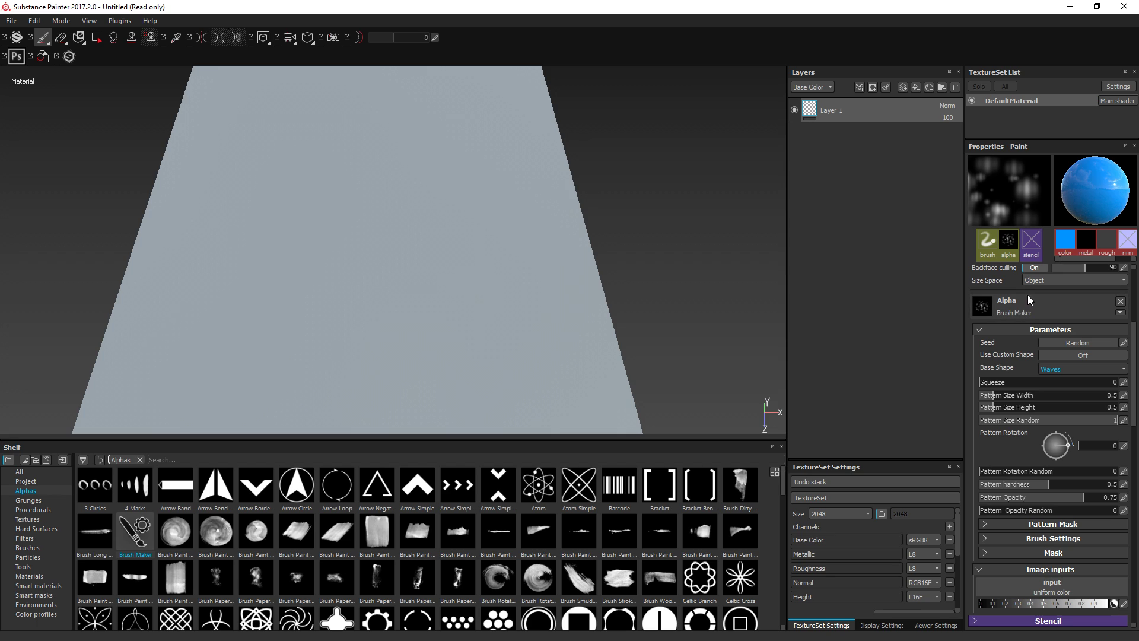
# Step: Enable the custom shape option and test Atom as the brush's image input
pyautogui.click(1069, 354)
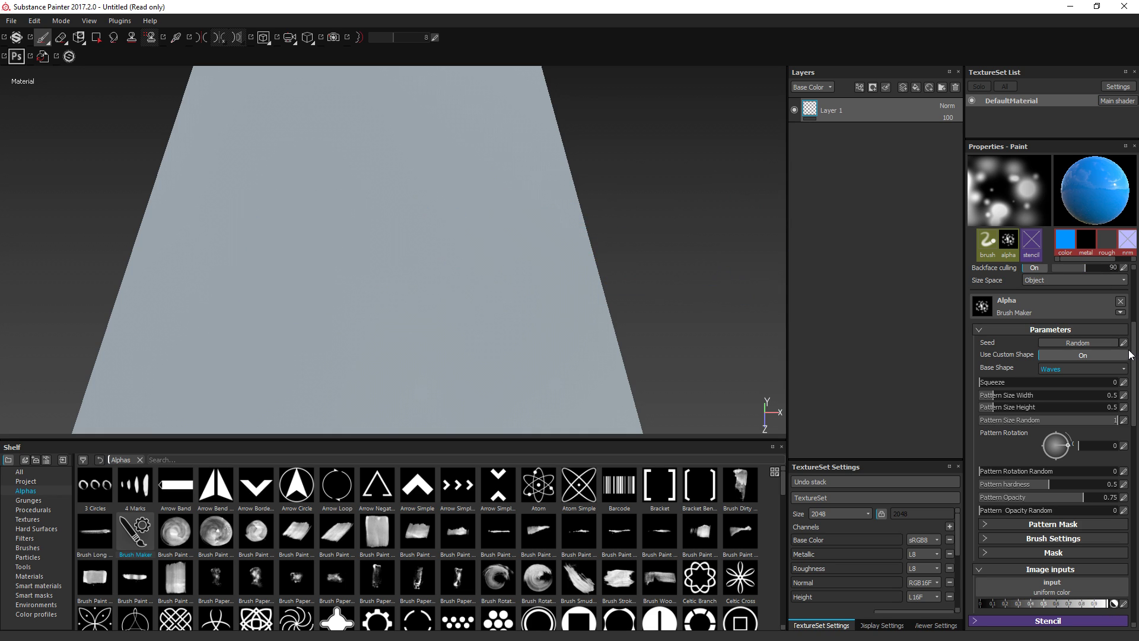
pyautogui.scroll(-5, 992, 411)
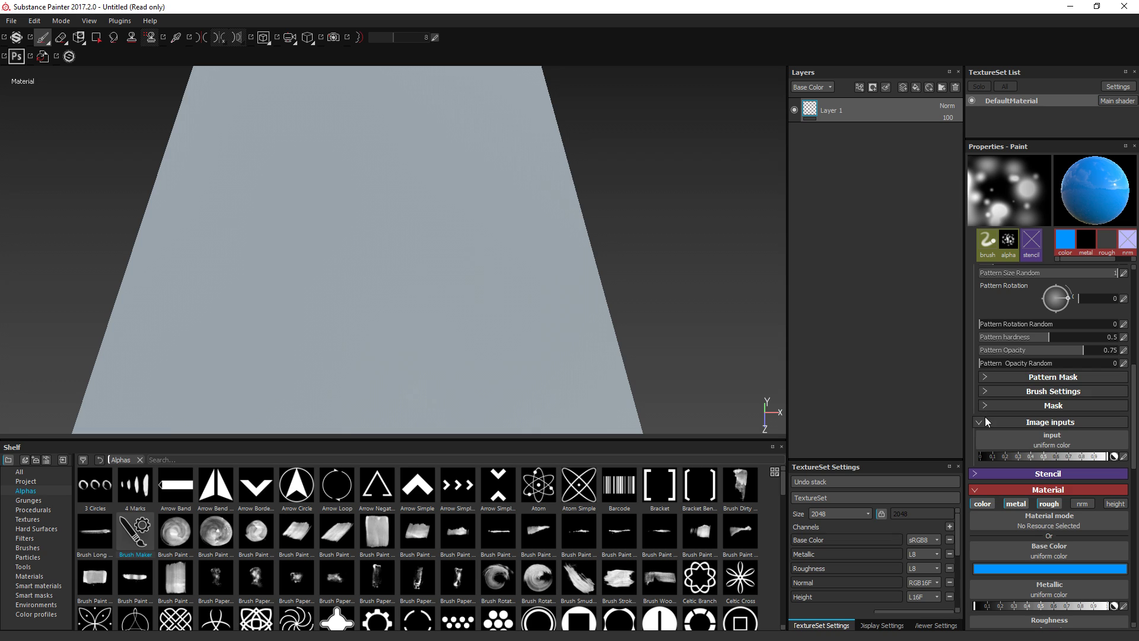
pyautogui.click(1068, 439)
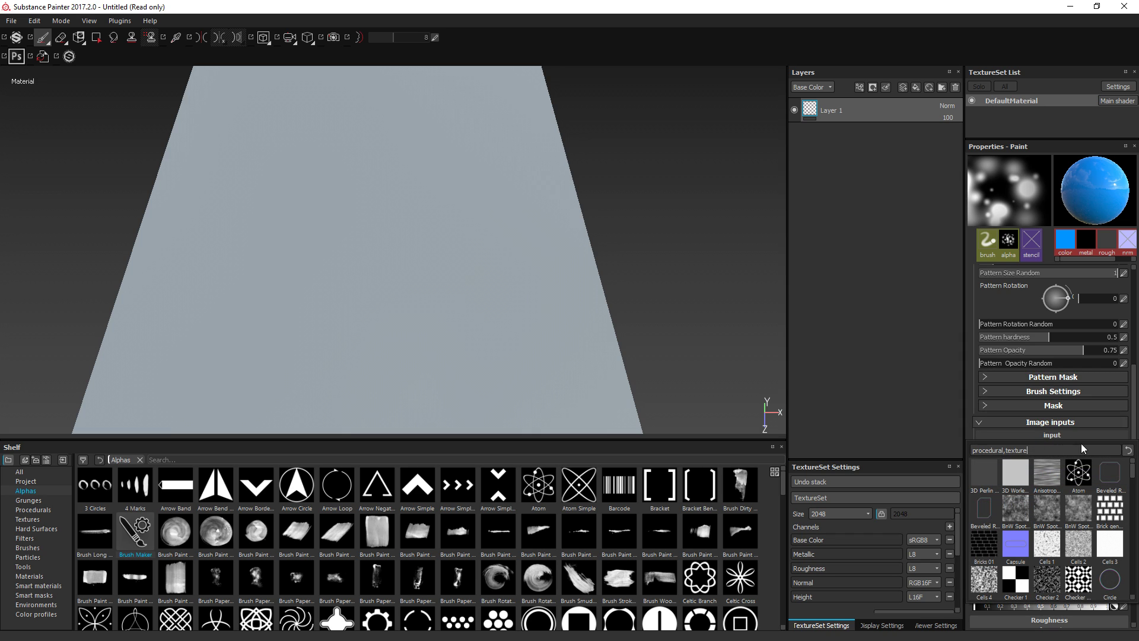
pyautogui.click(1079, 474)
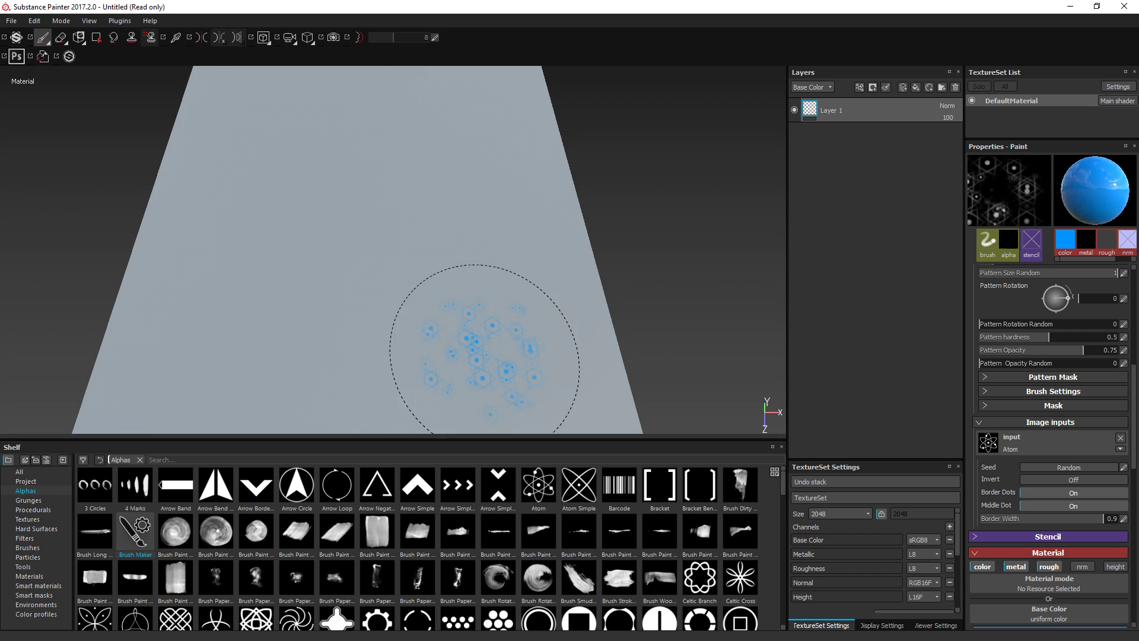
pyautogui.moveTo(308, 289)
pyautogui.mouseDown()
pyautogui.moveTo(428, 237)
pyautogui.moveTo(465, 255)
pyautogui.moveTo(527, 319)
pyautogui.moveTo(510, 329)
pyautogui.moveTo(392, 322)
pyautogui.mouseUp()
pyautogui.click(313, 175)
# Step: Replace Atom with BnW Spots 2 as the image input, then undo the test stamps
pyautogui.click(1120, 440)
pyautogui.click(1082, 436)
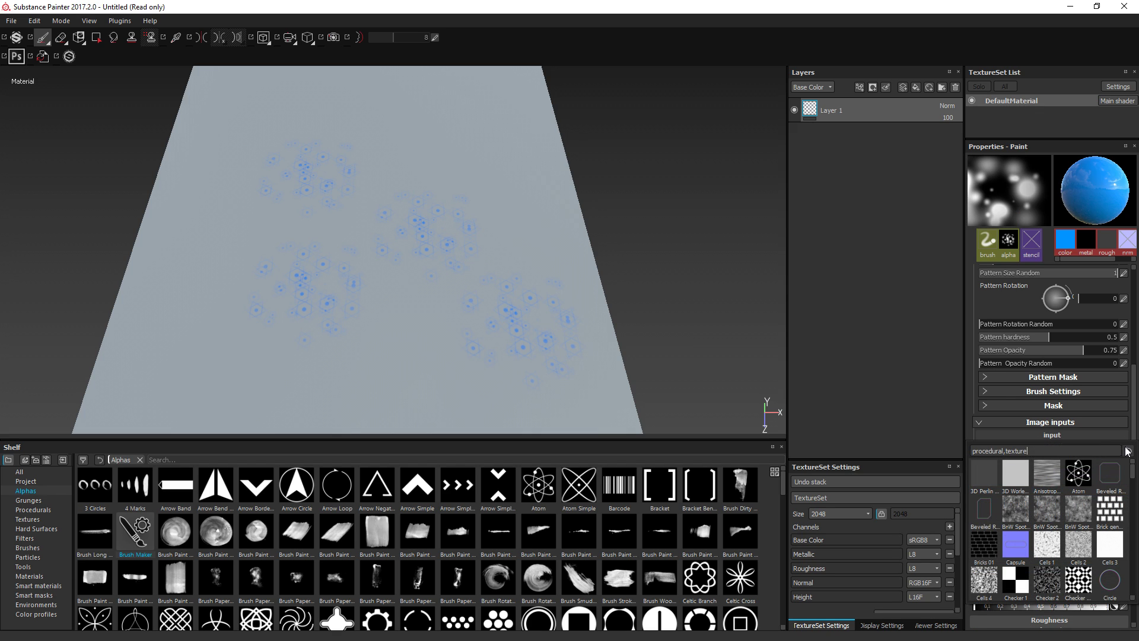
pyautogui.click(1046, 507)
pyautogui.click(402, 350)
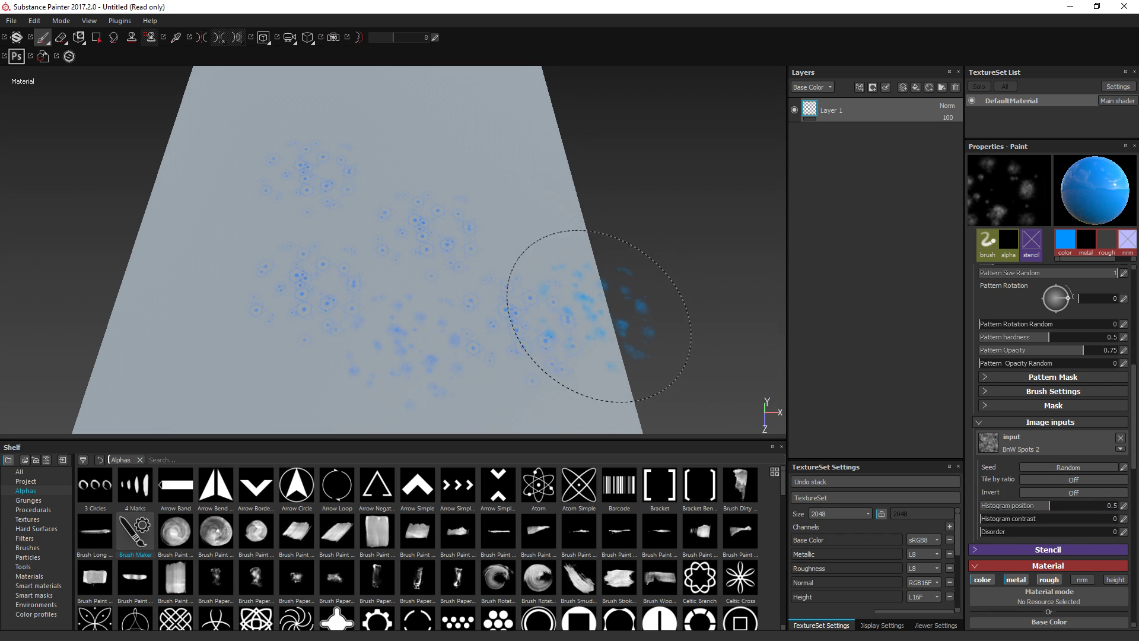
pyautogui.hotkey('ctrl', 'z')
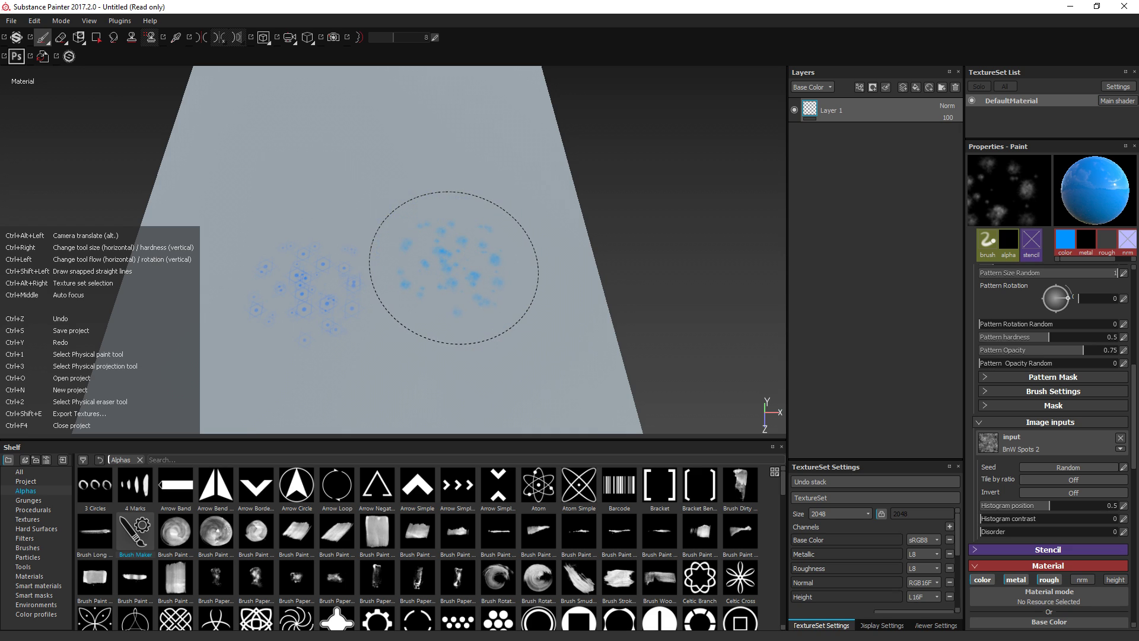
pyautogui.hotkey('ctrl', 'z')
pyautogui.moveTo(1134, 372); pyautogui.dragTo(1127, 268)
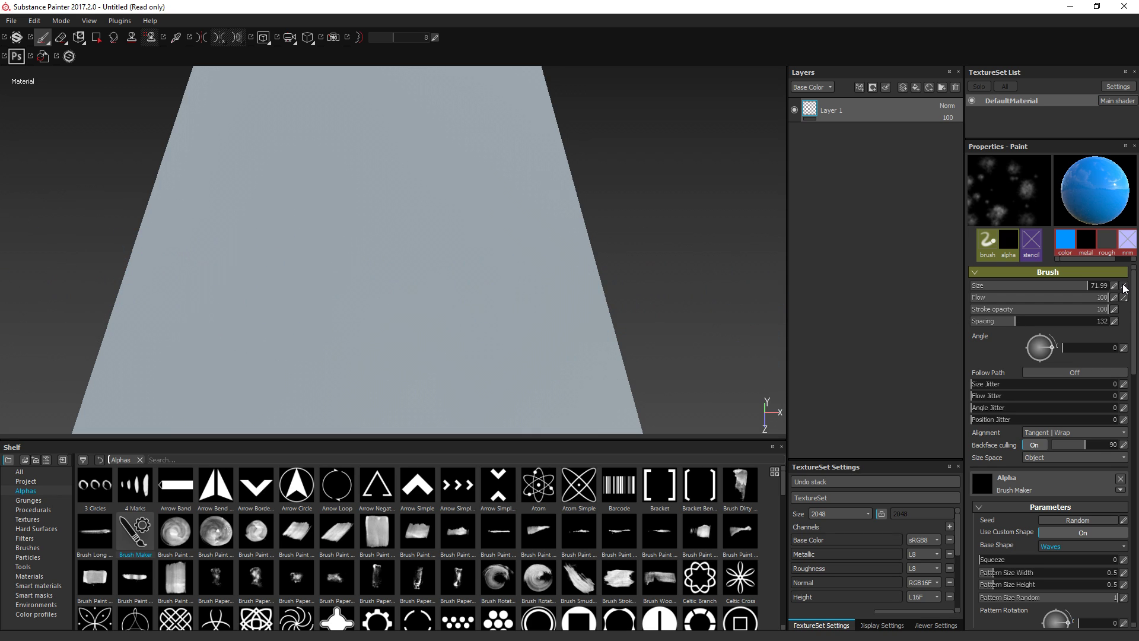
# Step: Rotate the brush angle to 18 after a test dab
pyautogui.click(327, 237)
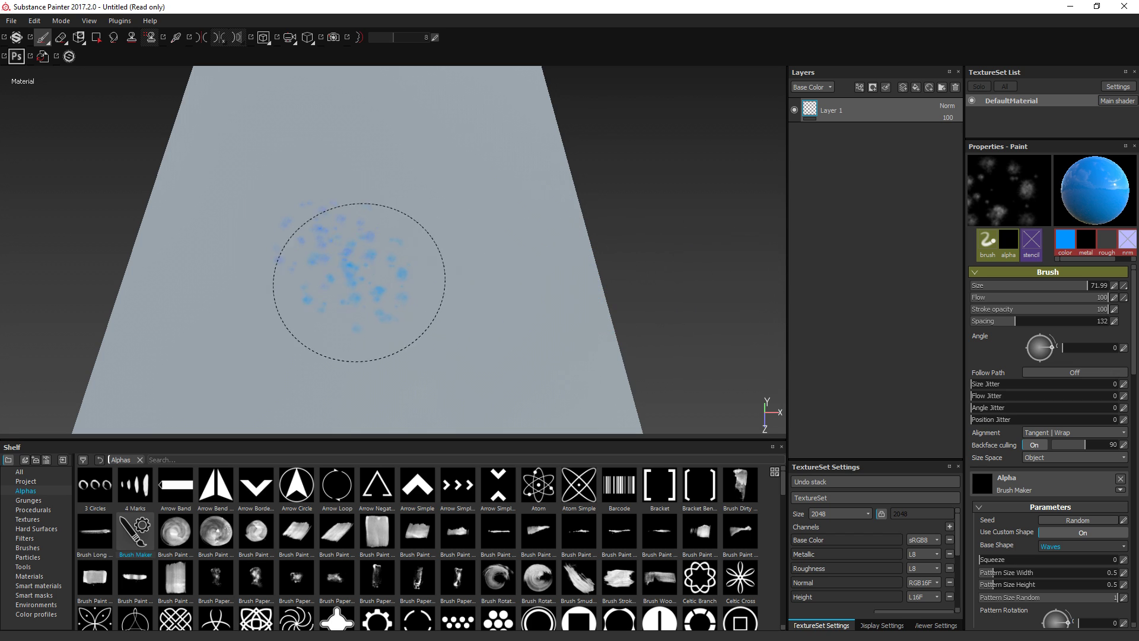
pyautogui.keyDown('ctrl'); pyautogui.moveTo(472, 251); pyautogui.dragTo(478, 241); pyautogui.keyUp('ctrl')
pyautogui.keyDown('ctrl'); pyautogui.moveTo(466, 257); pyautogui.dragTo(458, 261, button='right'); pyautogui.keyUp('ctrl')
pyautogui.moveTo(457, 261)
pyautogui.keyDown('ctrl'); pyautogui.mouseDown()
pyautogui.moveTo(443, 254)
pyautogui.moveTo(467, 268)
pyautogui.moveTo(435, 255)
pyautogui.mouseUp(); pyautogui.keyUp('ctrl')
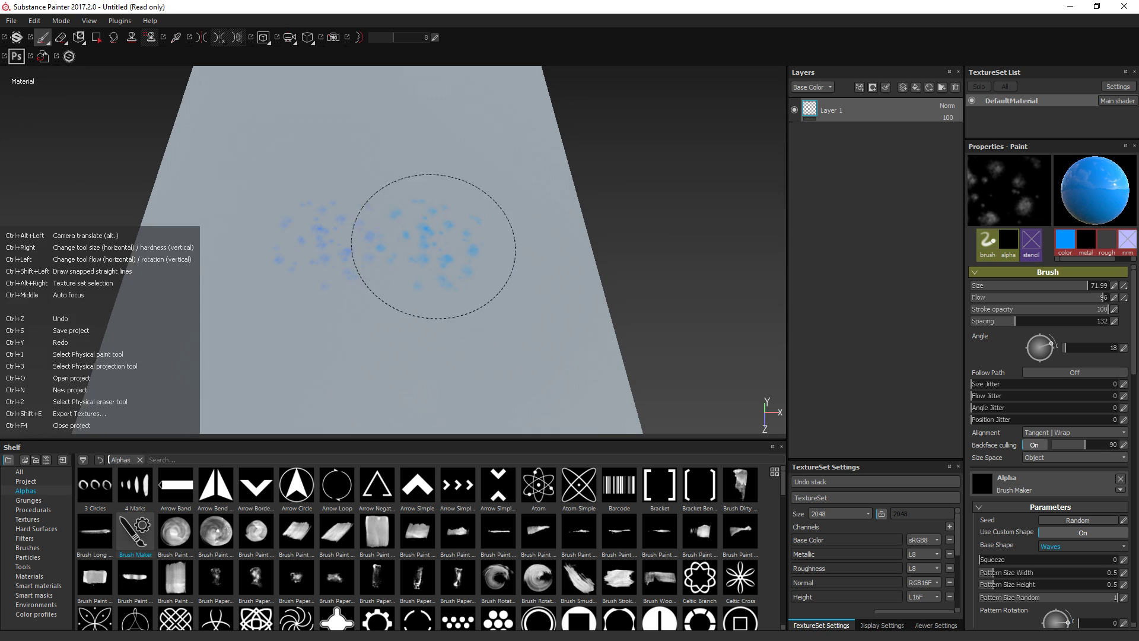
# Step: Set the brush size to about 88.21, undo the tests, and paint a blue spotty streak
pyautogui.keyDown('ctrl'); pyautogui.moveTo(448, 288); pyautogui.dragTo(452, 293, button='right'); pyautogui.keyUp('ctrl')
pyautogui.keyDown('ctrl'); pyautogui.moveTo(593, 234); pyautogui.dragTo(477, 291, button='right'); pyautogui.keyUp('ctrl')
pyautogui.click(477, 290)
pyautogui.keyDown('ctrl'); pyautogui.moveTo(393, 254); pyautogui.dragTo(651, 316, button='right'); pyautogui.keyUp('ctrl')
pyautogui.hotkey('ctrl', 'z')
pyautogui.hotkey('ctrl', 'z')
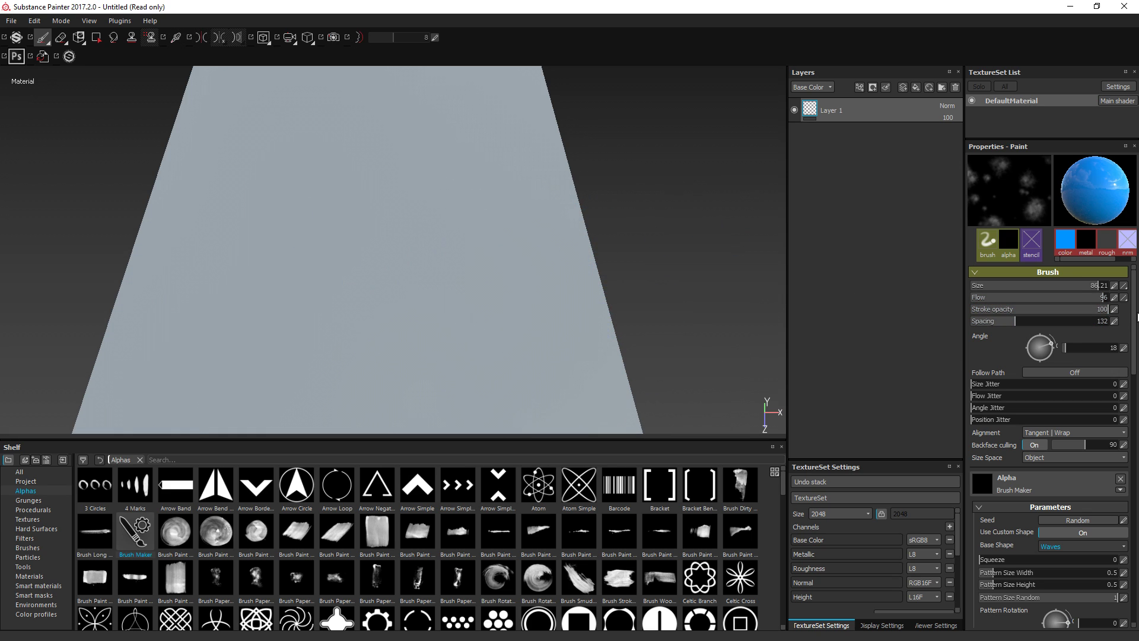
pyautogui.scroll(-1, 1136, 314)
pyautogui.scroll(-5, 1136, 318)
pyautogui.scroll(-5, 1135, 312)
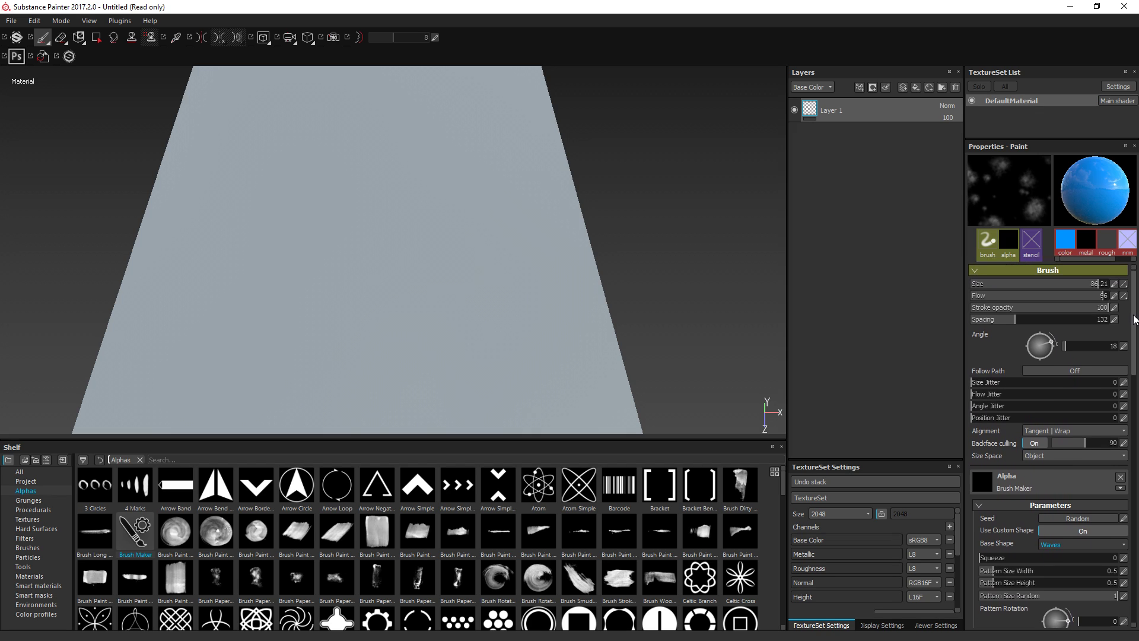
pyautogui.scroll(-5, 1116, 340)
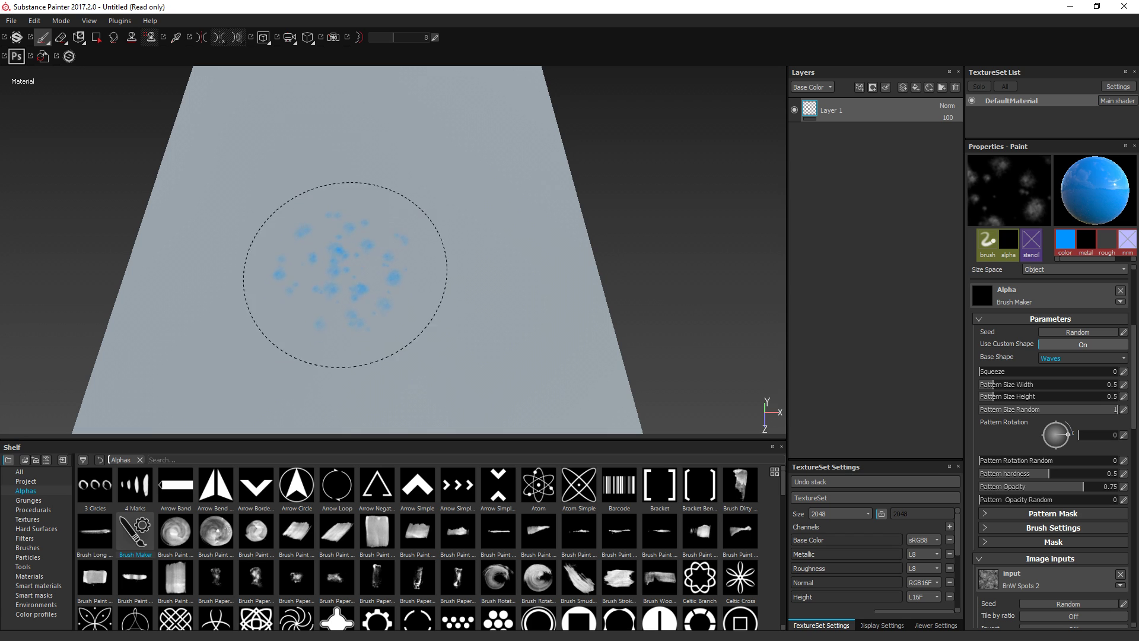
pyautogui.moveTo(293, 264)
pyautogui.mouseDown()
pyautogui.moveTo(369, 290)
pyautogui.moveTo(504, 219)
pyautogui.moveTo(323, 240)
pyautogui.moveTo(402, 207)
pyautogui.mouseUp()
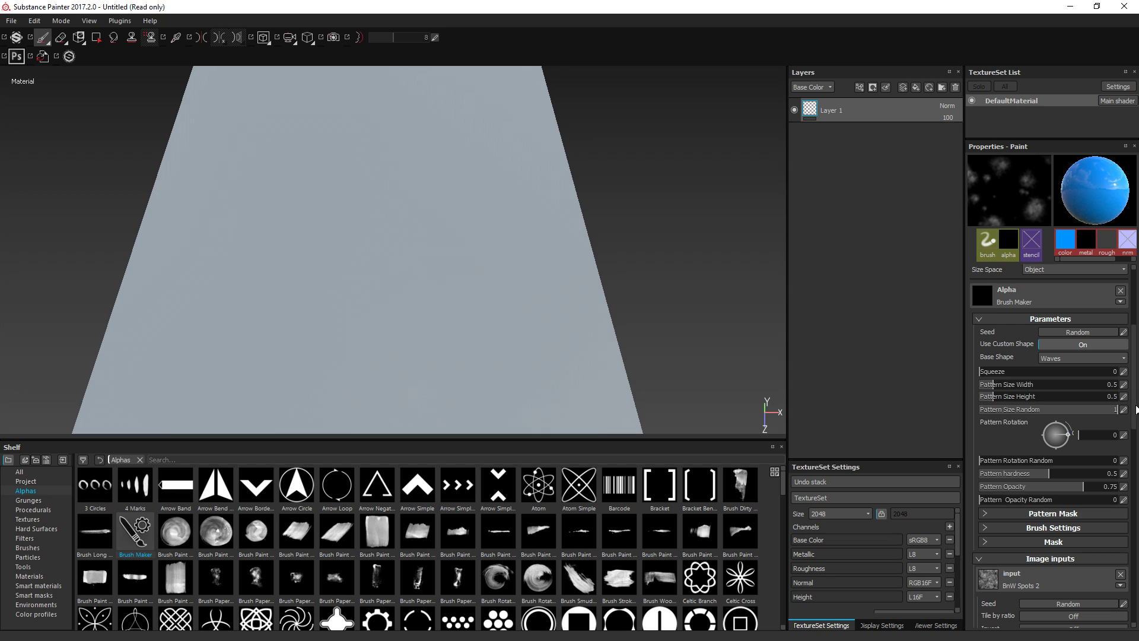
# Step: Swap the image input from BnW Spots 2 to Checker Complex, test one stamp and undo it
pyautogui.scroll(-3, 1122, 416)
pyautogui.click(1119, 448)
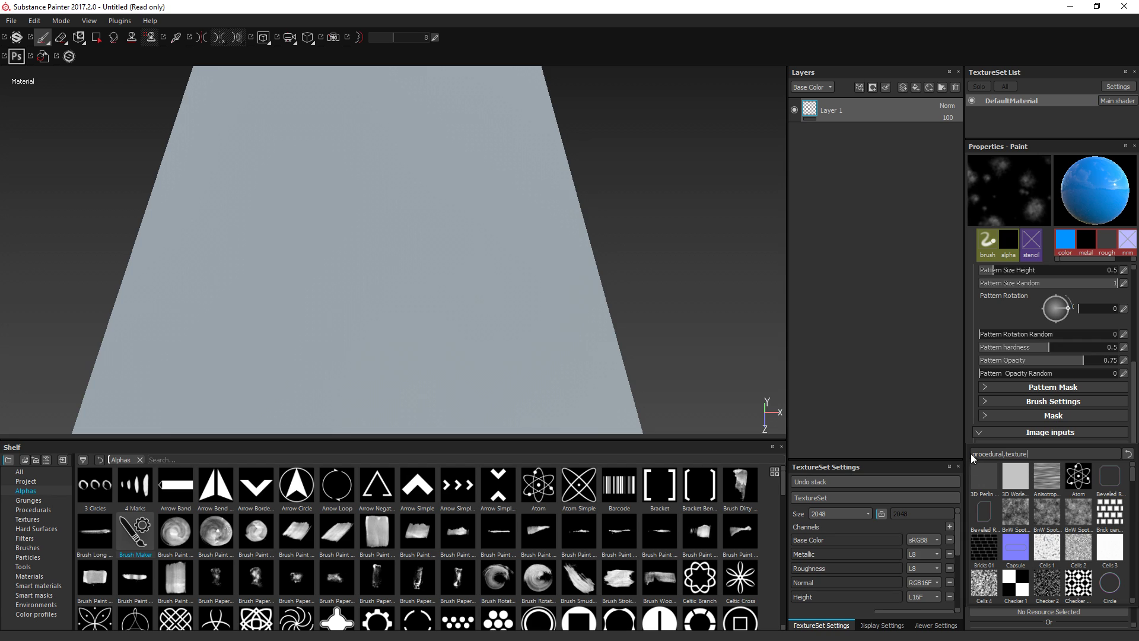
pyautogui.click(1080, 581)
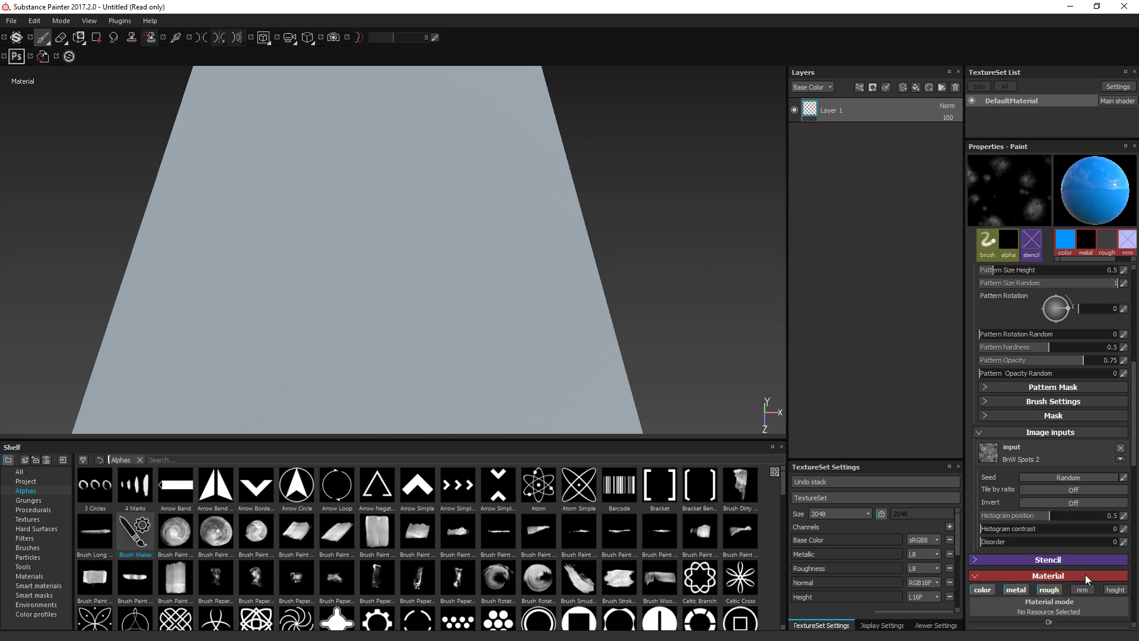
pyautogui.click(394, 261)
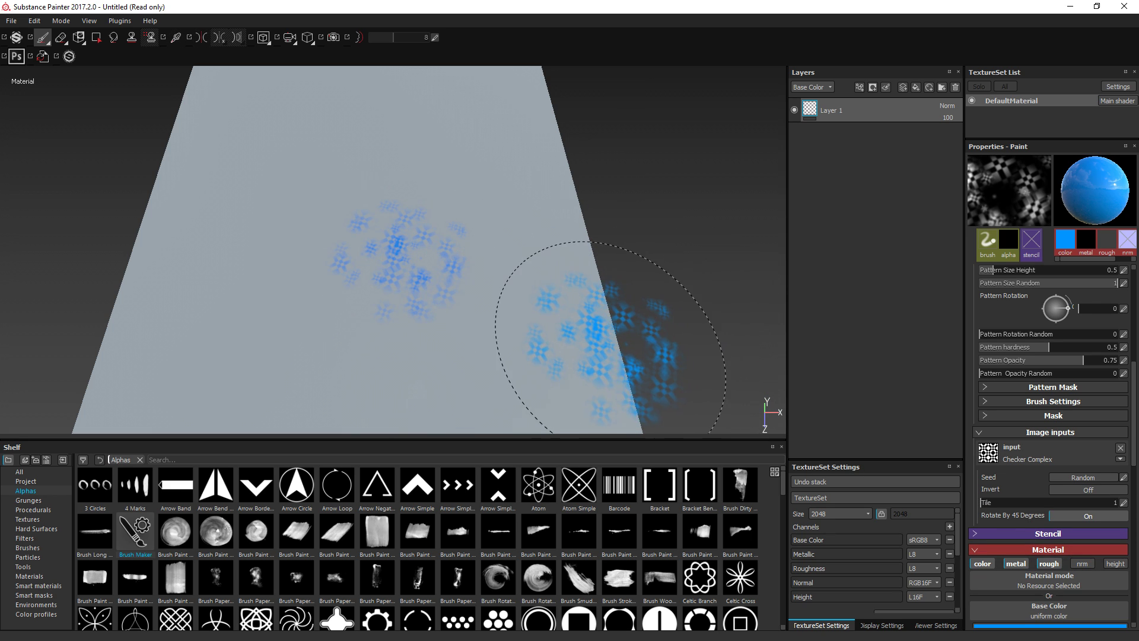
pyautogui.hotkey('ctrl', 'z')
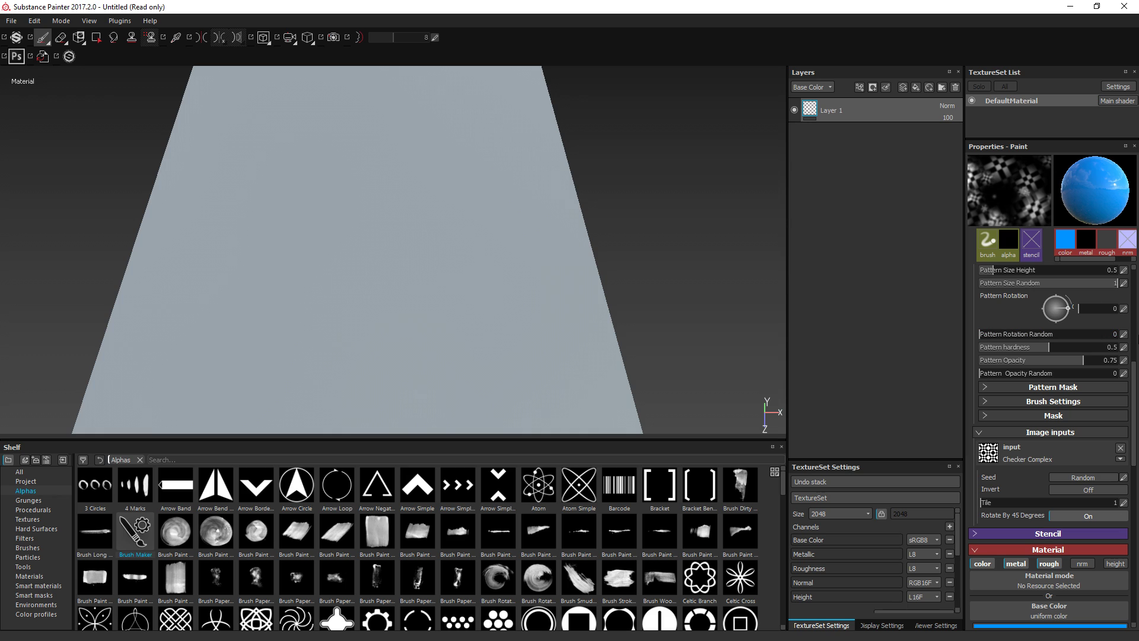
# Step: Adjust the pattern squeeze, testing dabs, and settle it at about 20.19
pyautogui.scroll(5, 1120, 332)
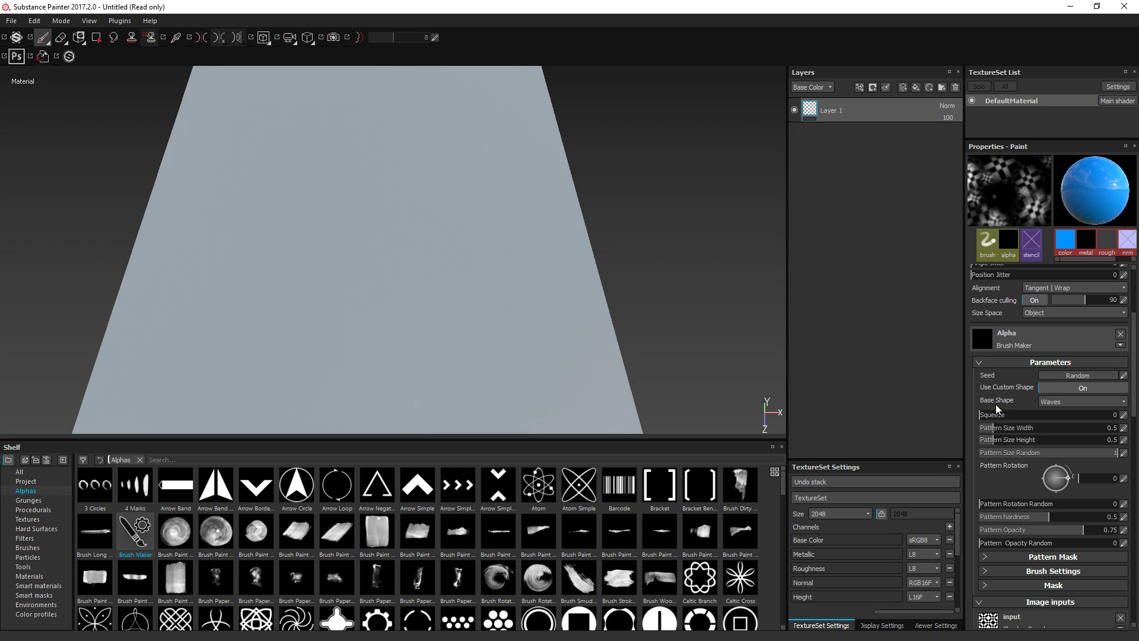
pyautogui.moveTo(992, 416); pyautogui.dragTo(1090, 412)
pyautogui.moveTo(407, 152)
pyautogui.mouseDown()
pyautogui.moveTo(439, 161)
pyautogui.moveTo(491, 225)
pyautogui.moveTo(523, 326)
pyautogui.moveTo(323, 272)
pyautogui.moveTo(522, 305)
pyautogui.mouseUp()
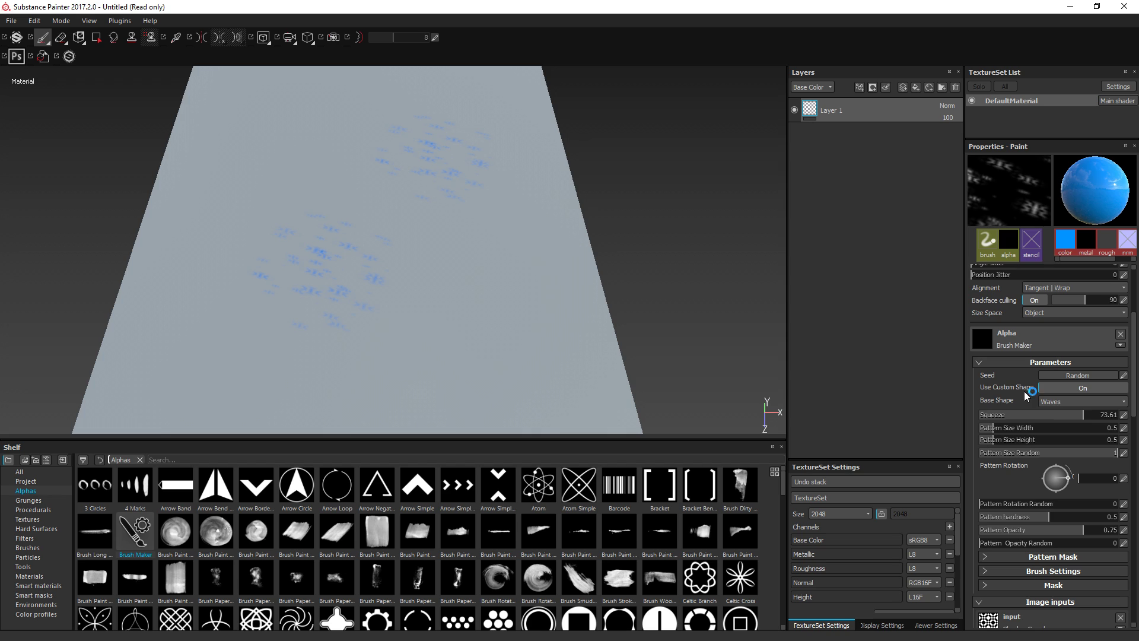
pyautogui.moveTo(1086, 417)
pyautogui.mouseDown()
pyautogui.moveTo(1018, 415)
pyautogui.moveTo(1101, 415)
pyautogui.moveTo(1008, 414)
pyautogui.moveTo(995, 428)
pyautogui.moveTo(1031, 430)
pyautogui.moveTo(983, 428)
pyautogui.mouseUp()
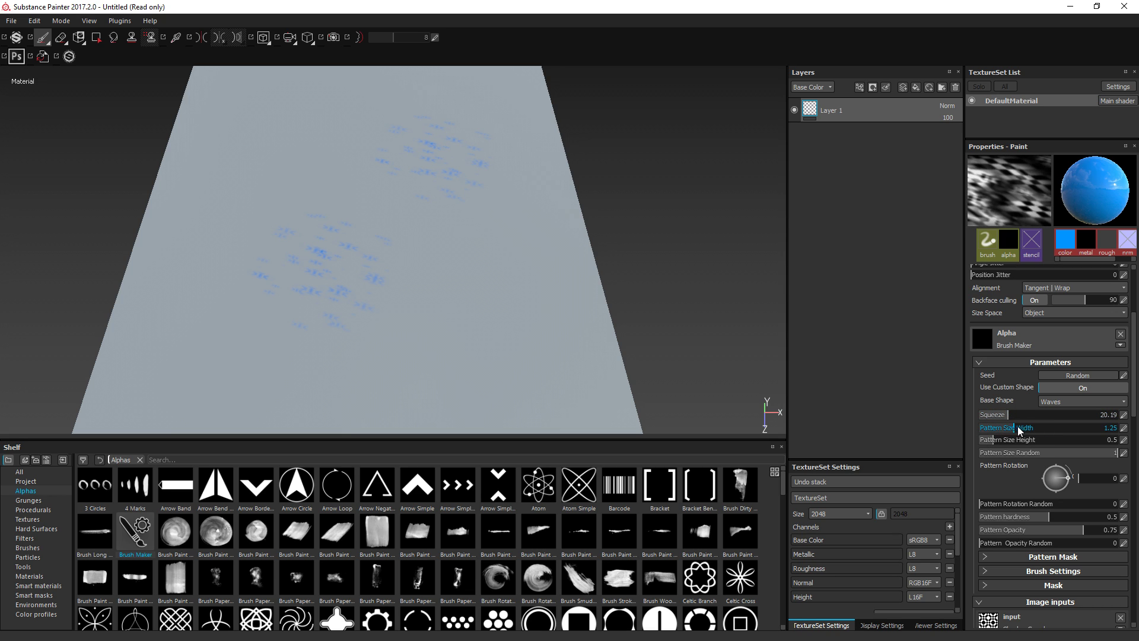
# Step: Set pattern size width 2.79 and height 0.55, test a stamp, then undo all test paint
pyautogui.moveTo(1069, 429); pyautogui.dragTo(988, 443)
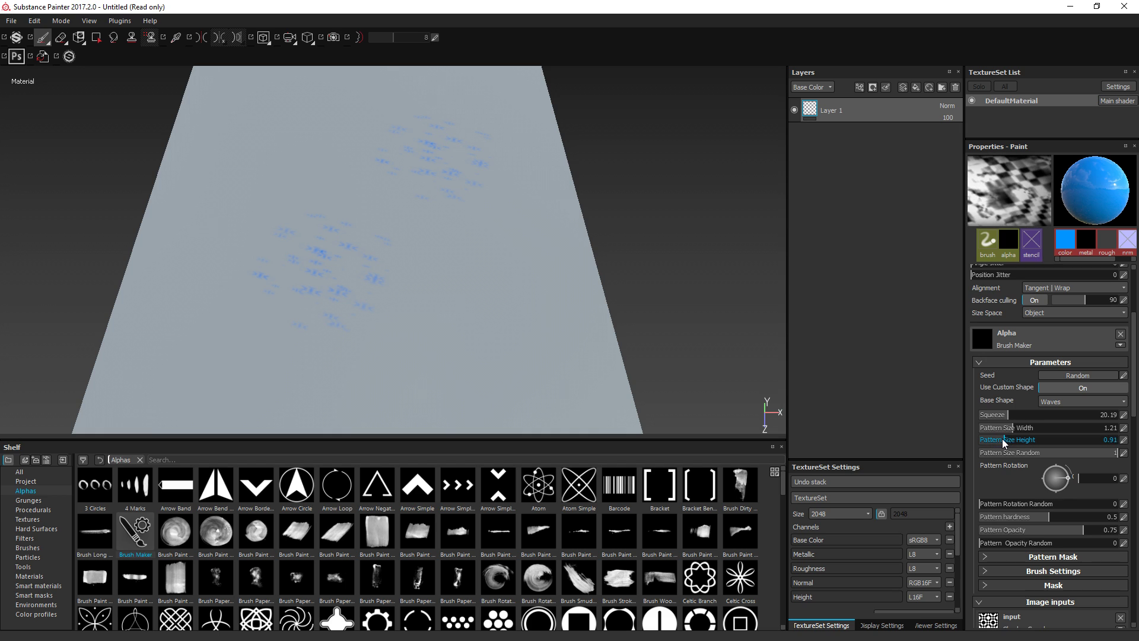
pyautogui.moveTo(990, 442); pyautogui.dragTo(1021, 440)
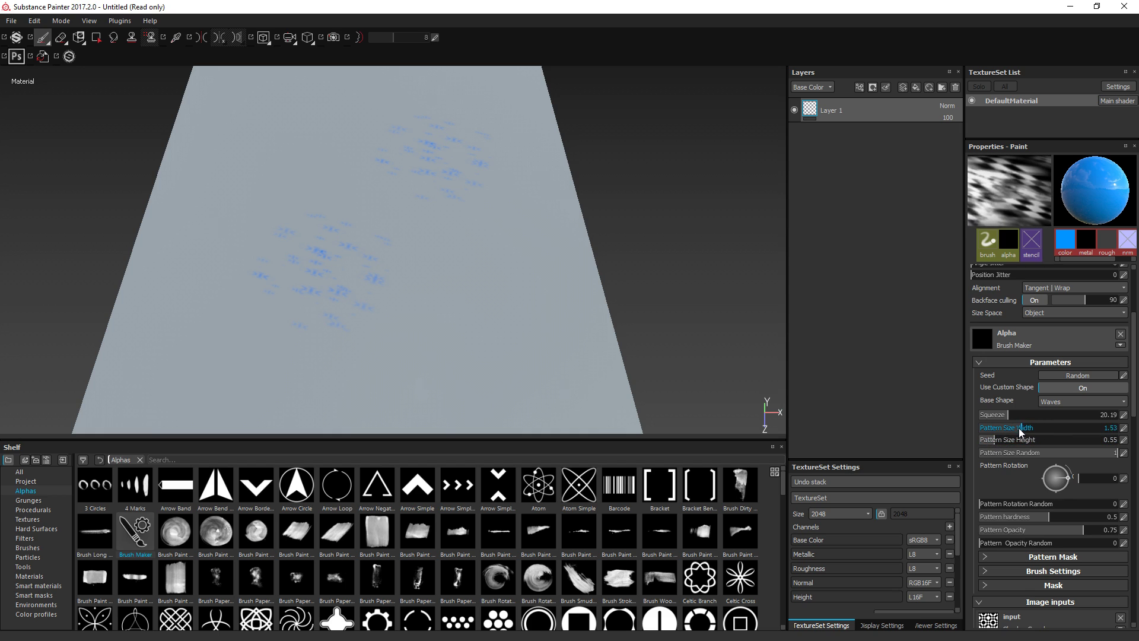
pyautogui.moveTo(1014, 431); pyautogui.dragTo(1057, 430)
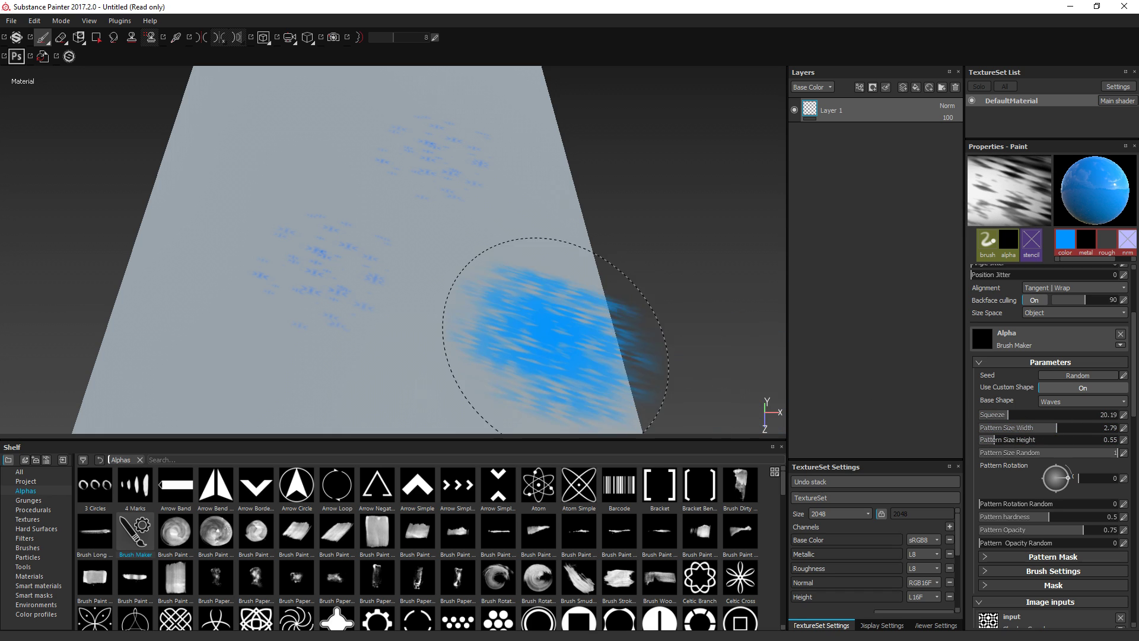
pyautogui.click(522, 326)
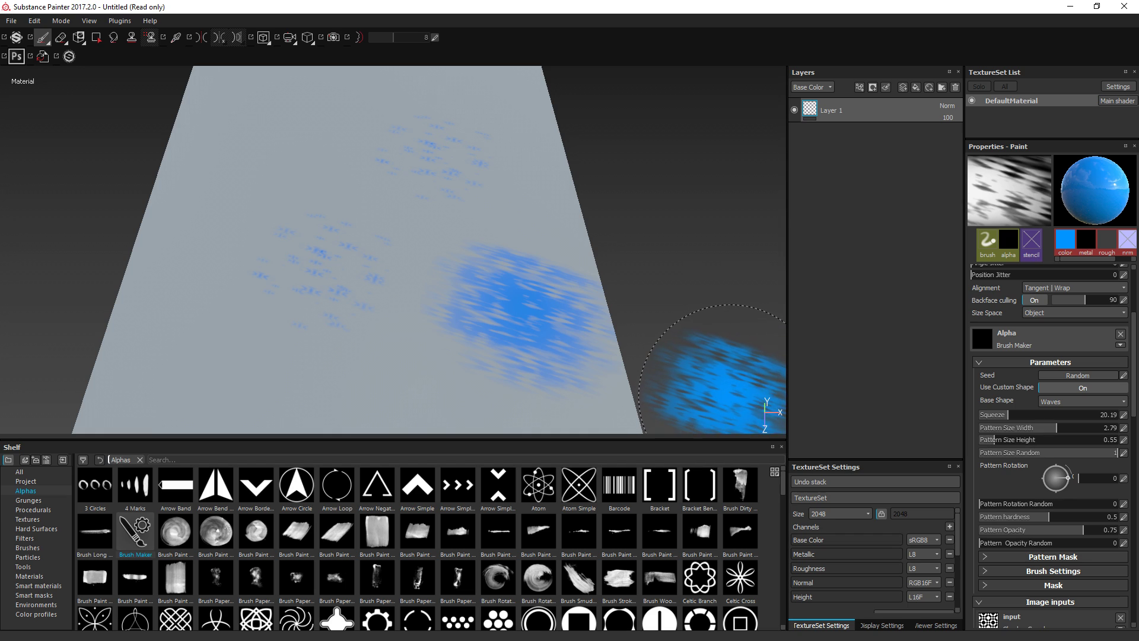
pyautogui.hotkey('ctrl', 'z')
pyautogui.hotkey('ctrl', 'z')
pyautogui.hotkey('ctrl', 'z')
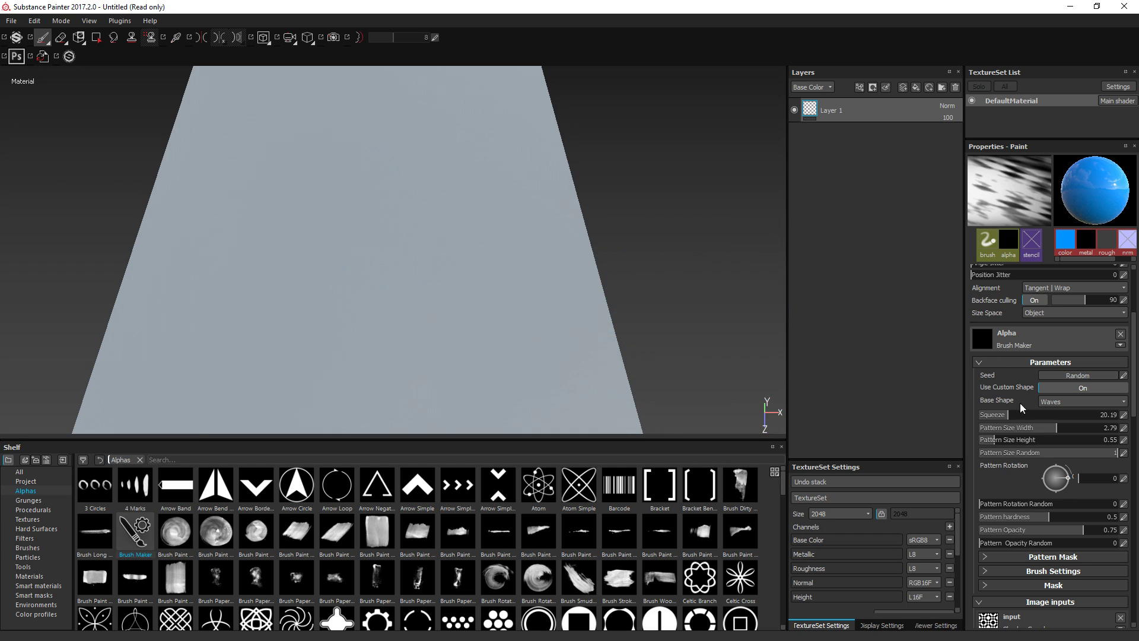
# Step: Reset squeeze to 0, set pattern width 0.5 and pattern size random 1, test-stamping between changes
pyautogui.moveTo(1033, 415)
pyautogui.mouseDown()
pyautogui.moveTo(1090, 418)
pyautogui.moveTo(1073, 415)
pyautogui.moveTo(1079, 452)
pyautogui.moveTo(958, 455)
pyautogui.moveTo(1086, 433)
pyautogui.mouseUp()
pyautogui.click(375, 237)
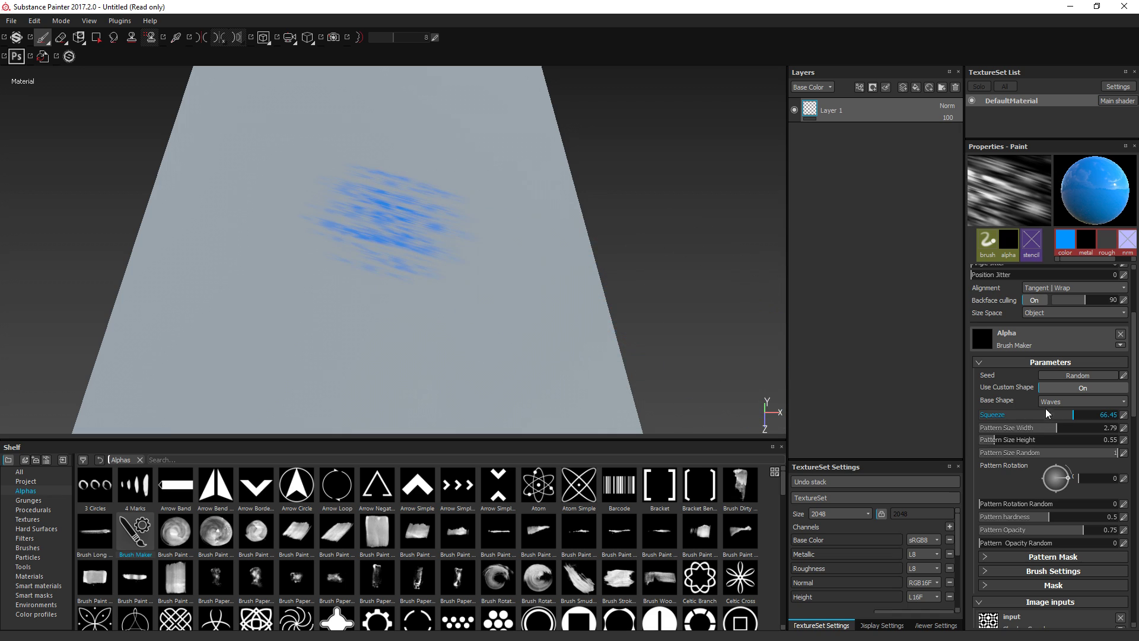
pyautogui.moveTo(1073, 412)
pyautogui.mouseDown()
pyautogui.moveTo(945, 419)
pyautogui.moveTo(995, 429)
pyautogui.mouseUp()
pyautogui.moveTo(623, 311)
pyautogui.mouseDown()
pyautogui.moveTo(516, 324)
pyautogui.moveTo(651, 324)
pyautogui.mouseUp()
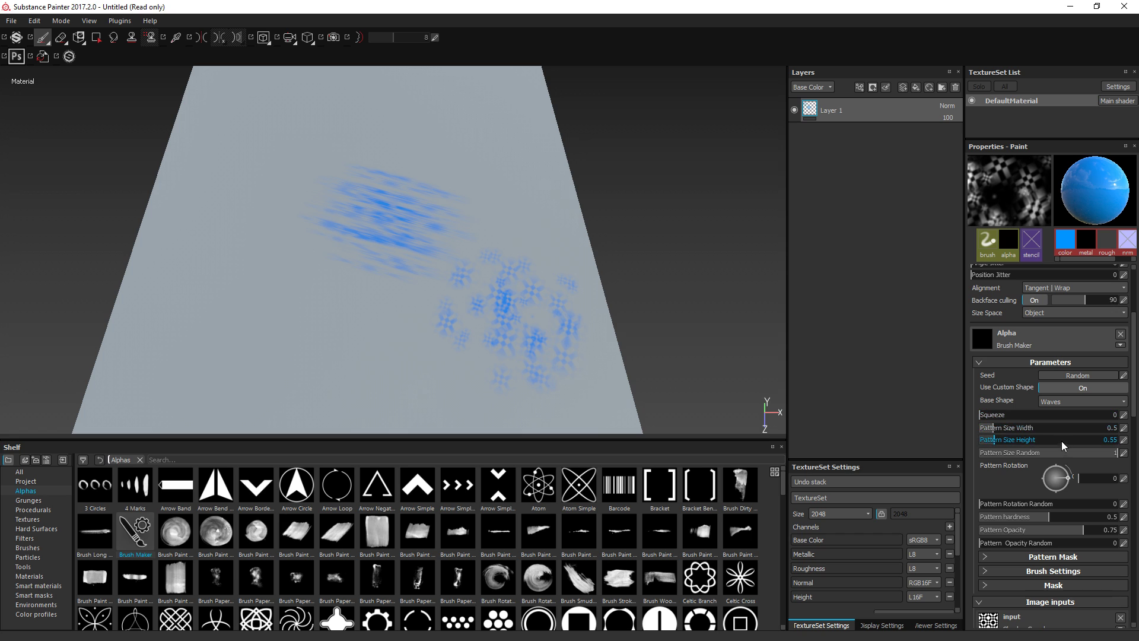
pyautogui.click(296, 296)
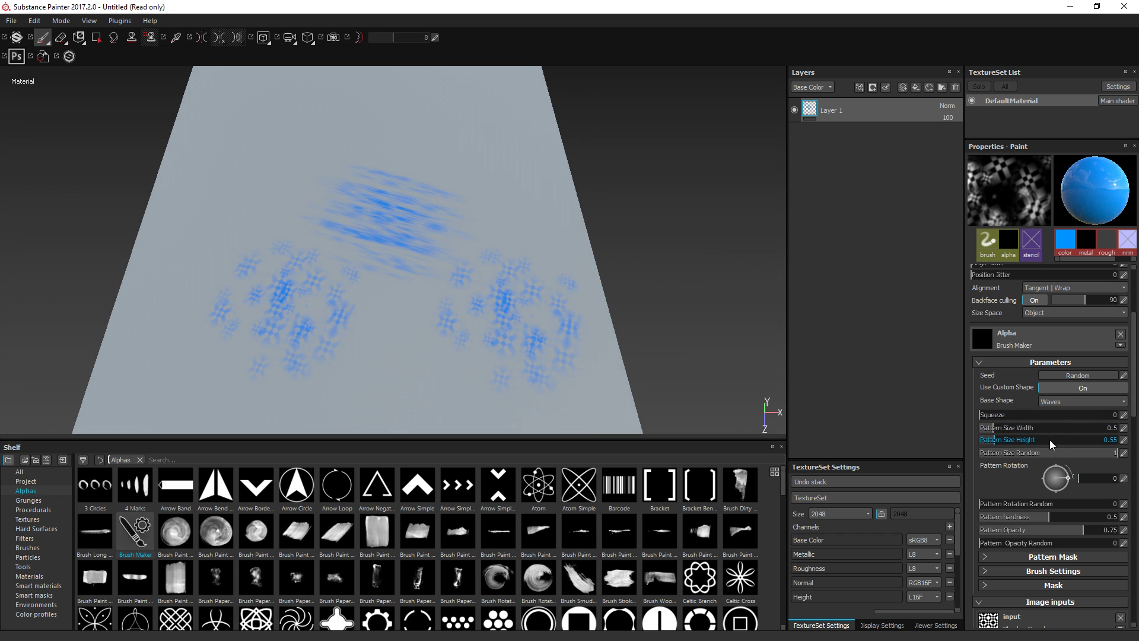
pyautogui.moveTo(1048, 452); pyautogui.dragTo(966, 453)
pyautogui.click(470, 143)
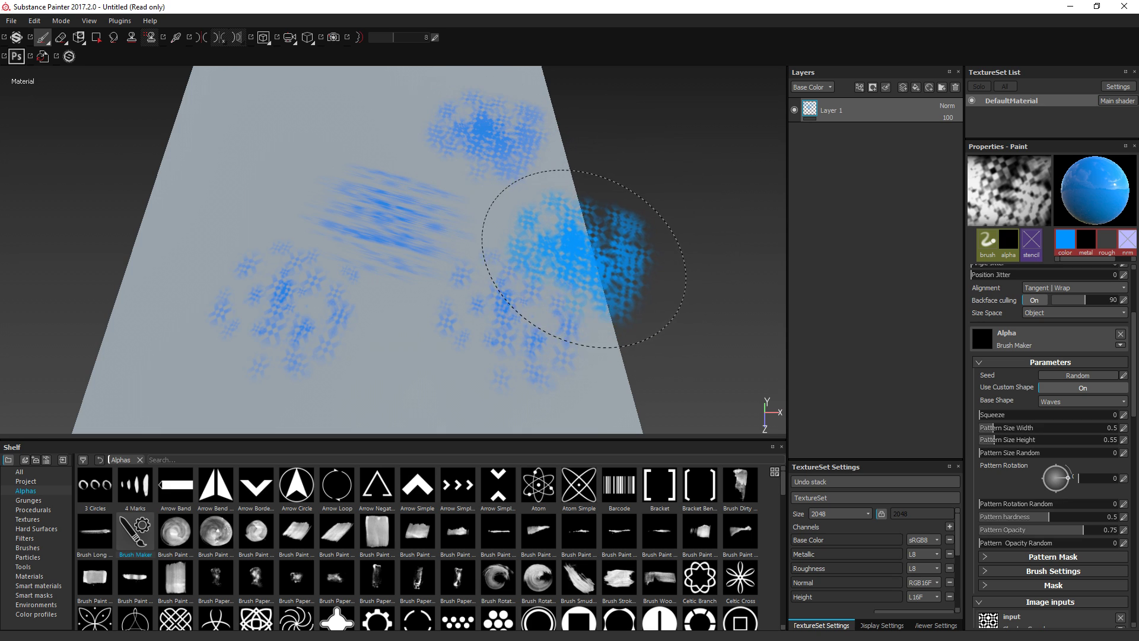
pyautogui.moveTo(989, 454); pyautogui.dragTo(1130, 452)
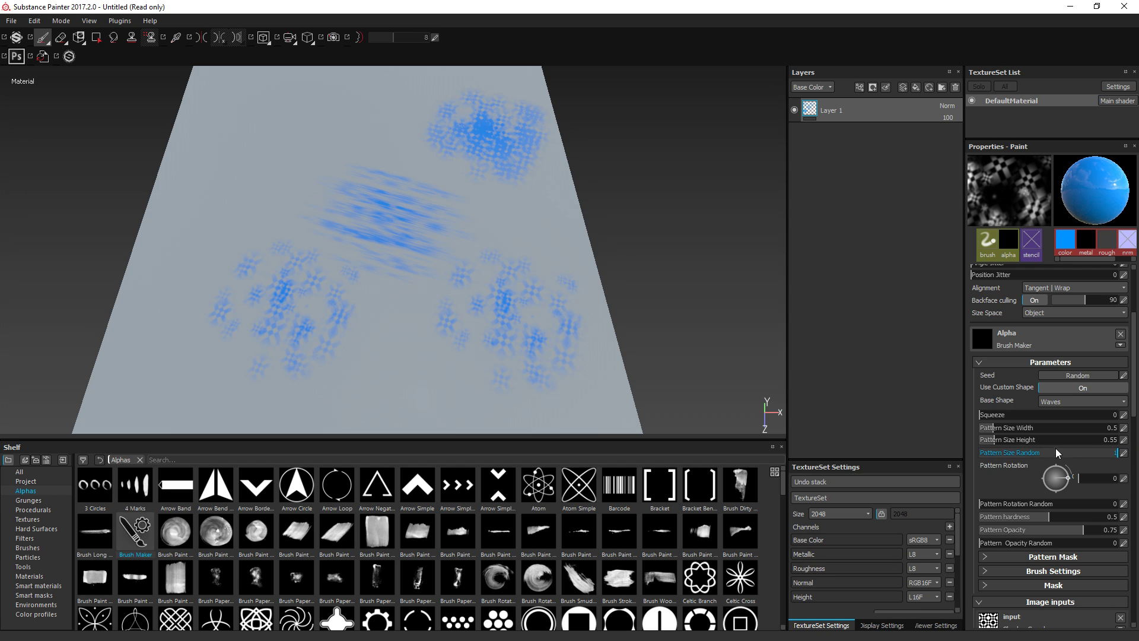
# Step: Widen the pattern to 1.36, rotate it to 160, and test full rotation randomness before undoing
pyautogui.moveTo(999, 429)
pyautogui.mouseDown()
pyautogui.moveTo(1013, 426)
pyautogui.moveTo(966, 437)
pyautogui.moveTo(990, 444)
pyautogui.mouseUp()
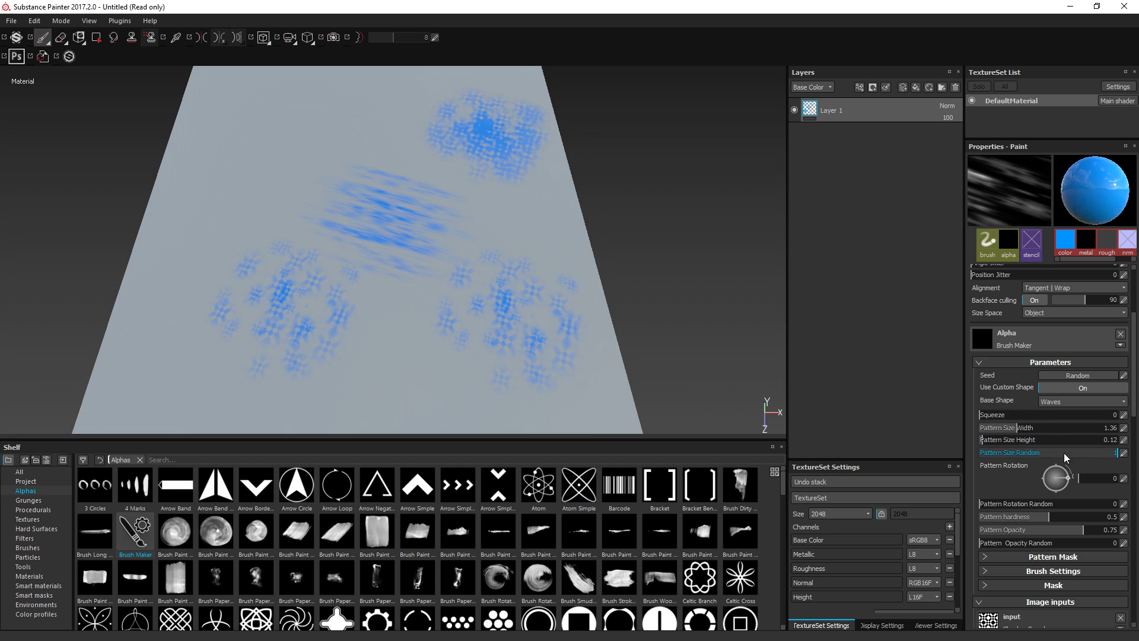
pyautogui.moveTo(1071, 481)
pyautogui.mouseDown()
pyautogui.moveTo(1038, 465)
pyautogui.moveTo(1062, 480)
pyautogui.moveTo(1027, 481)
pyautogui.moveTo(1017, 472)
pyautogui.moveTo(1031, 465)
pyautogui.moveTo(1012, 462)
pyautogui.mouseUp()
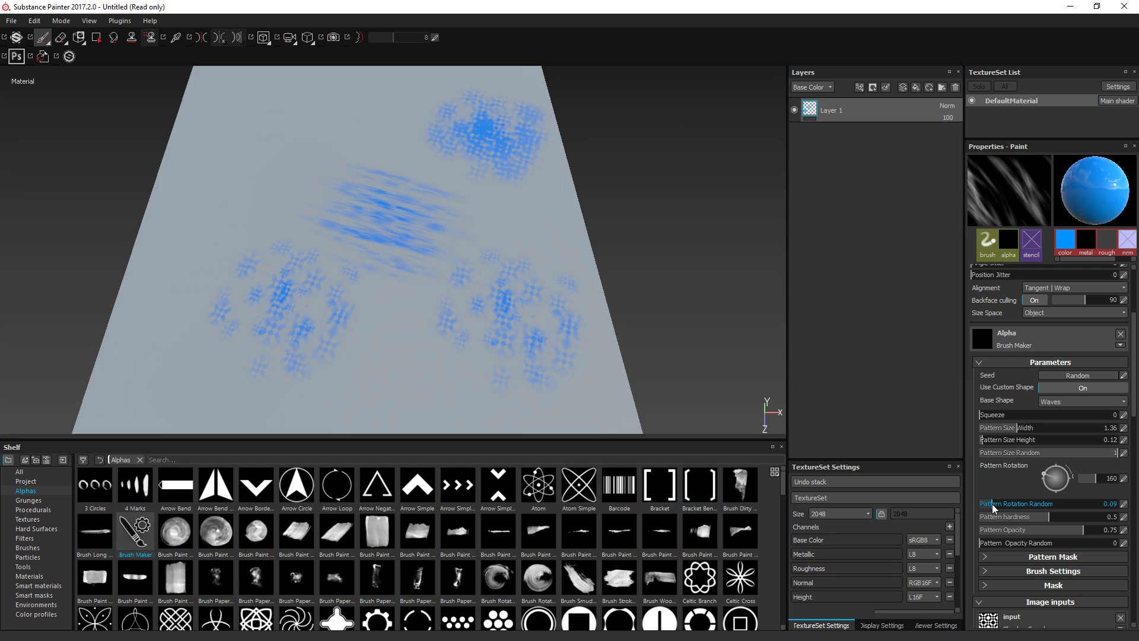
pyautogui.moveTo(980, 503); pyautogui.dragTo(1137, 511)
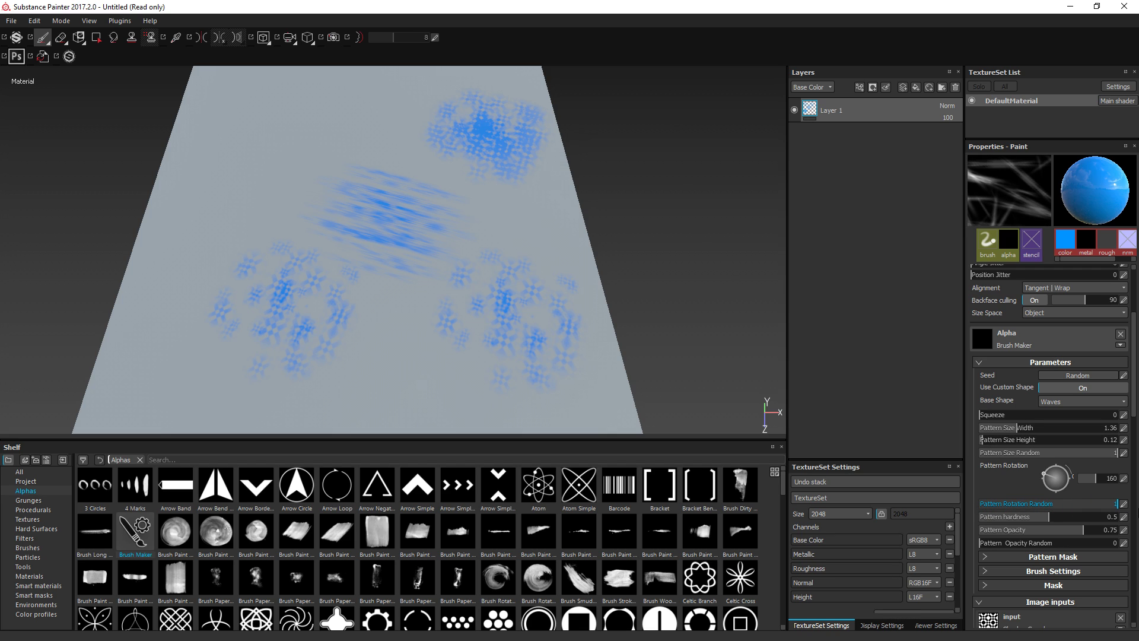
pyautogui.moveTo(333, 196)
pyautogui.mouseDown()
pyautogui.moveTo(234, 208)
pyautogui.moveTo(255, 148)
pyautogui.moveTo(344, 172)
pyautogui.mouseUp()
pyautogui.moveTo(629, 386)
pyautogui.mouseDown()
pyautogui.moveTo(534, 356)
pyautogui.moveTo(522, 363)
pyautogui.mouseUp()
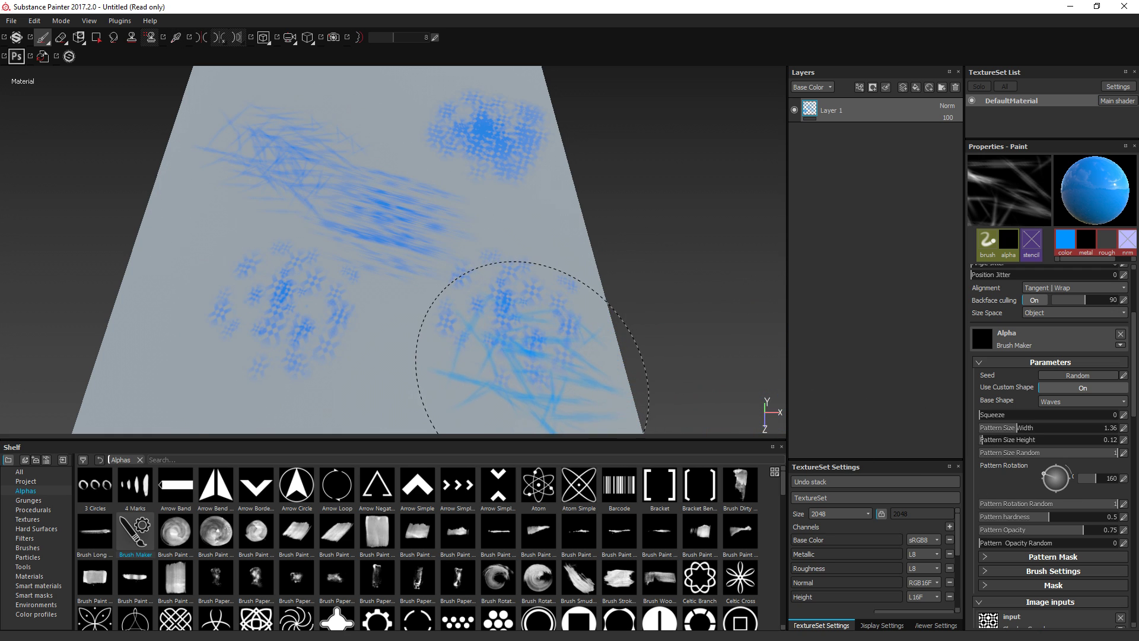
pyautogui.hotkey('ctrl', 'z')
pyautogui.hotkey('ctrl', 'z')
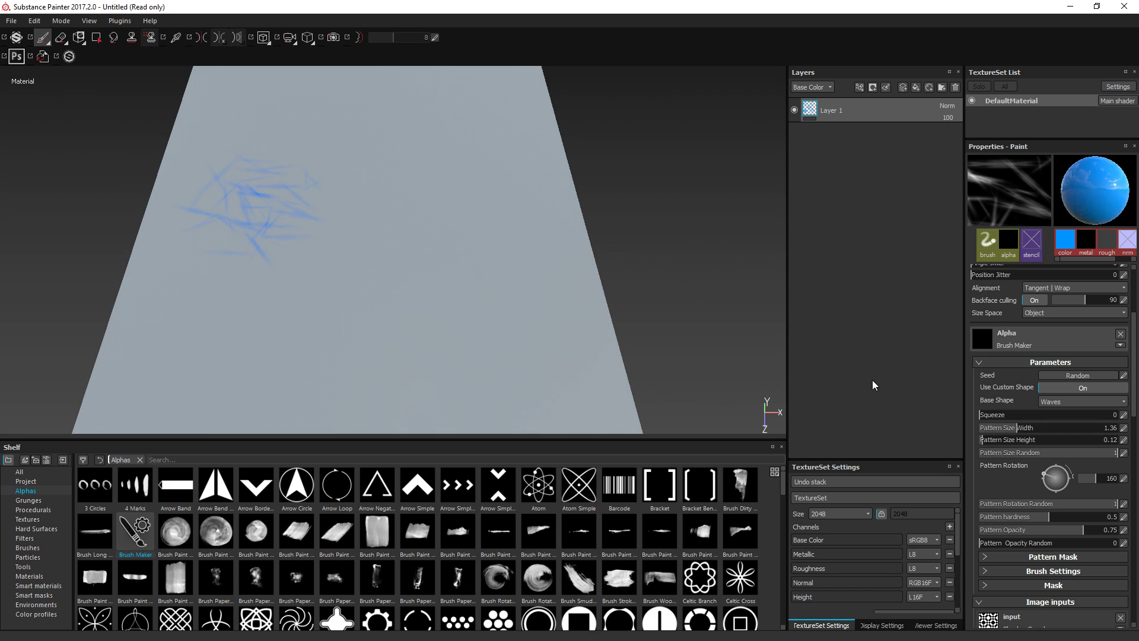
# Step: Set pattern rotation randomness to 0.06 and undo the test strokes
pyautogui.moveTo(1084, 500); pyautogui.dragTo(985, 501)
pyautogui.moveTo(511, 305)
pyautogui.mouseDown()
pyautogui.moveTo(429, 278)
pyautogui.moveTo(586, 300)
pyautogui.moveTo(506, 196)
pyautogui.mouseUp()
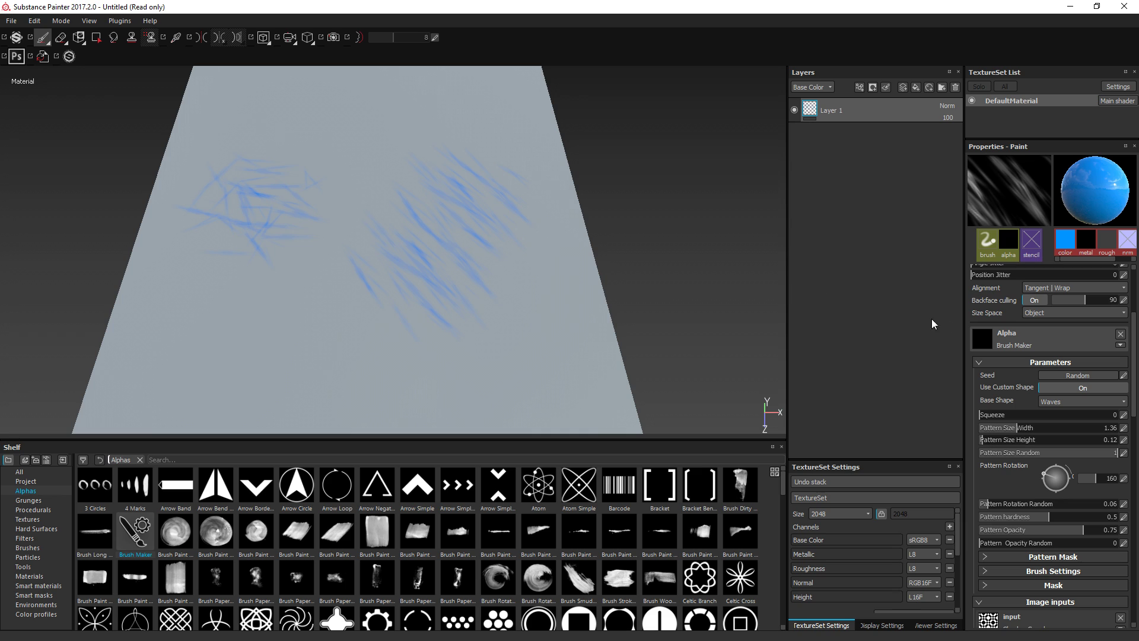
pyautogui.hotkey('ctrl', 'z')
pyautogui.hotkey('ctrl', 'z')
pyautogui.hotkey('ctrl', 'z')
pyautogui.hotkey('ctrl', 'z')
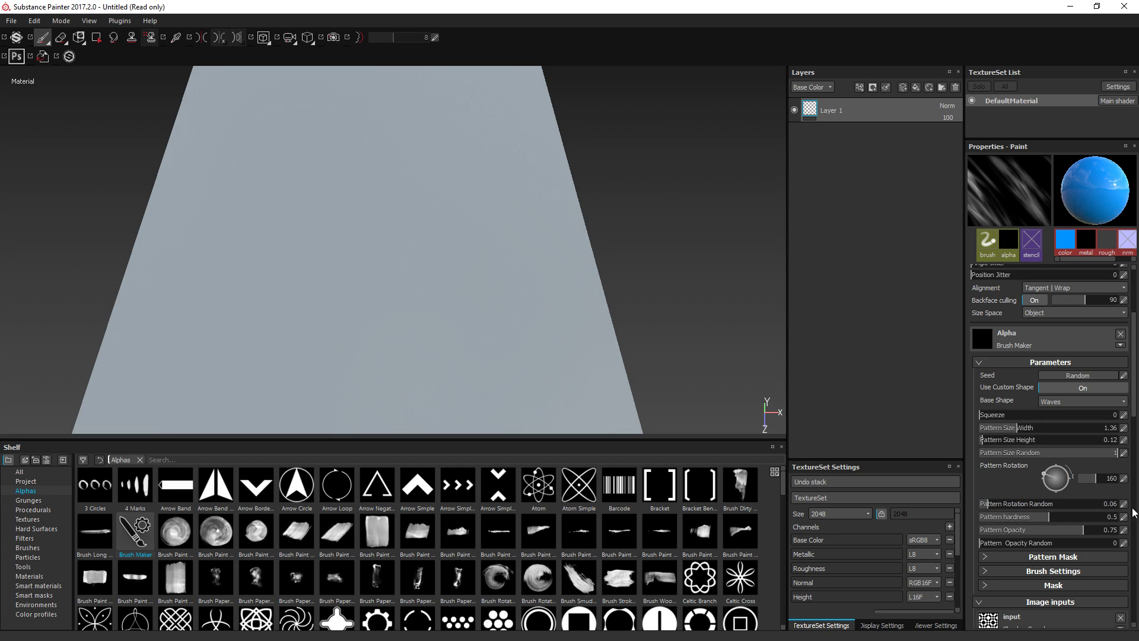
# Step: Shrink the pattern height, set pattern hardness to 0.58, then paint and undo test star dabs
pyautogui.moveTo(985, 439)
pyautogui.mouseDown()
pyautogui.moveTo(1009, 439)
pyautogui.moveTo(994, 426)
pyautogui.moveTo(1005, 439)
pyautogui.moveTo(987, 440)
pyautogui.moveTo(984, 428)
pyautogui.mouseUp()
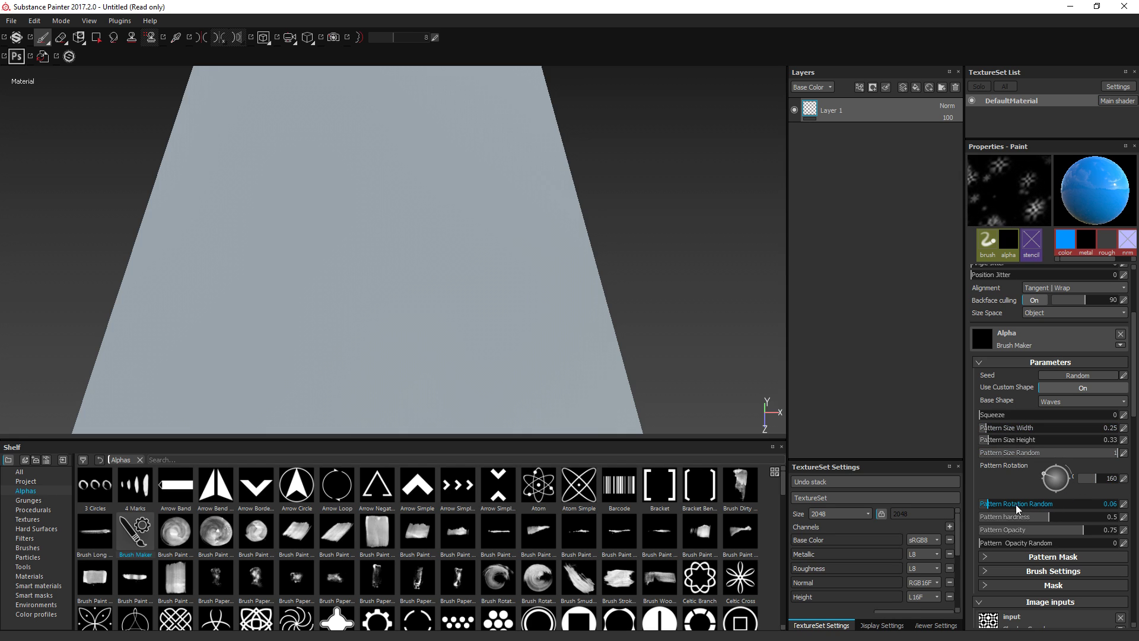
pyautogui.moveTo(1046, 517)
pyautogui.mouseDown()
pyautogui.moveTo(977, 518)
pyautogui.moveTo(1060, 517)
pyautogui.mouseUp()
pyautogui.click(381, 229)
pyautogui.moveTo(730, 410)
pyautogui.mouseDown()
pyautogui.moveTo(712, 368)
pyautogui.moveTo(623, 347)
pyautogui.mouseUp()
pyautogui.hotkey('ctrl', 'z')
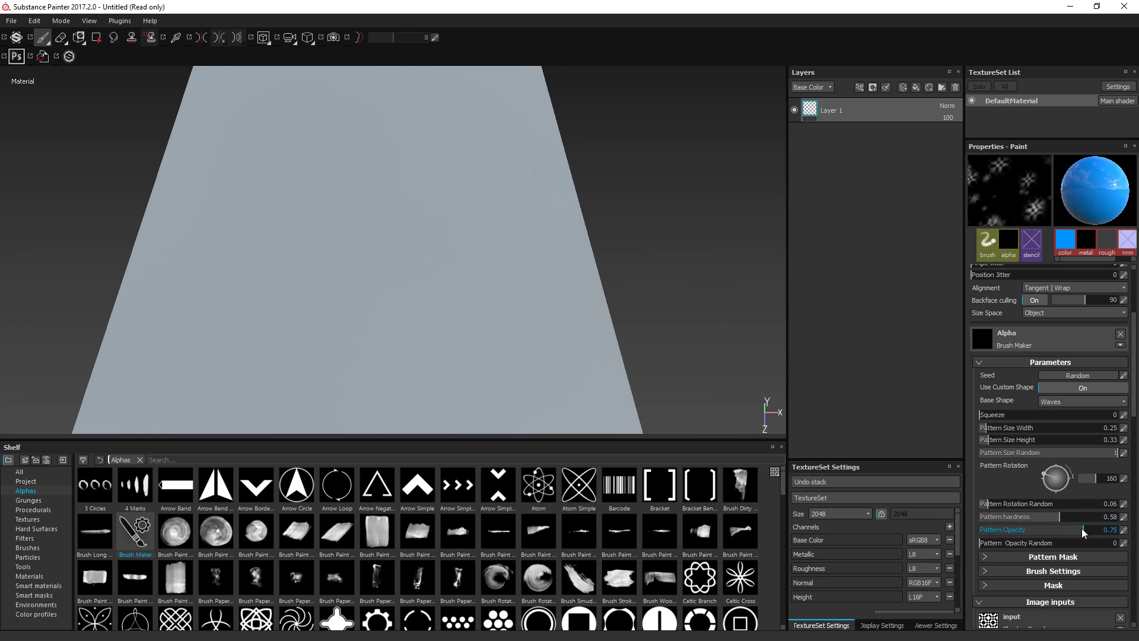
# Step: Raise pattern opacity to 1, stamp test dabs, randomize opacity, and clear the dabs
pyautogui.moveTo(1081, 528); pyautogui.dragTo(1132, 529)
pyautogui.click(394, 196)
pyautogui.click(658, 383)
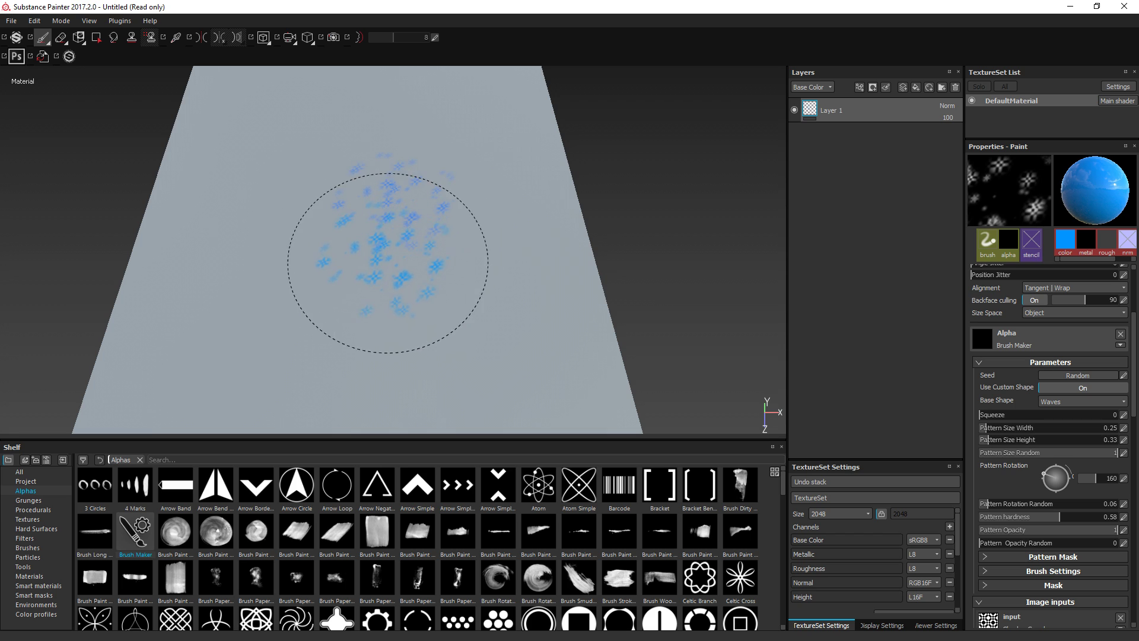
pyautogui.keyDown('alt'); pyautogui.moveTo(378, 265); pyautogui.dragTo(546, 292); pyautogui.keyUp('alt')
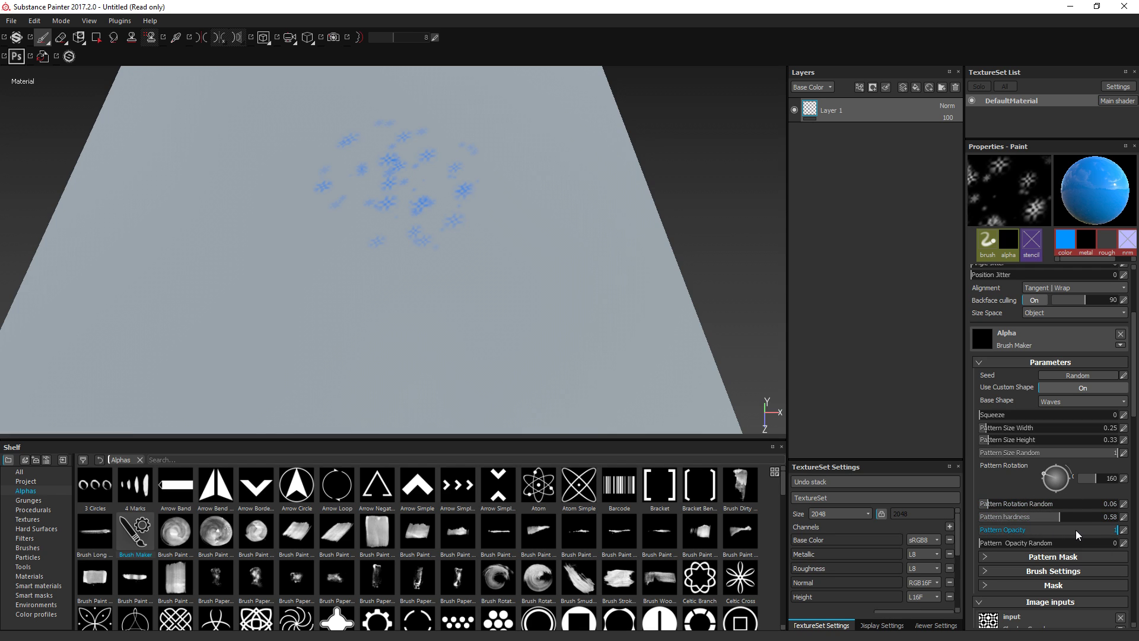
pyautogui.moveTo(998, 546); pyautogui.dragTo(1119, 543)
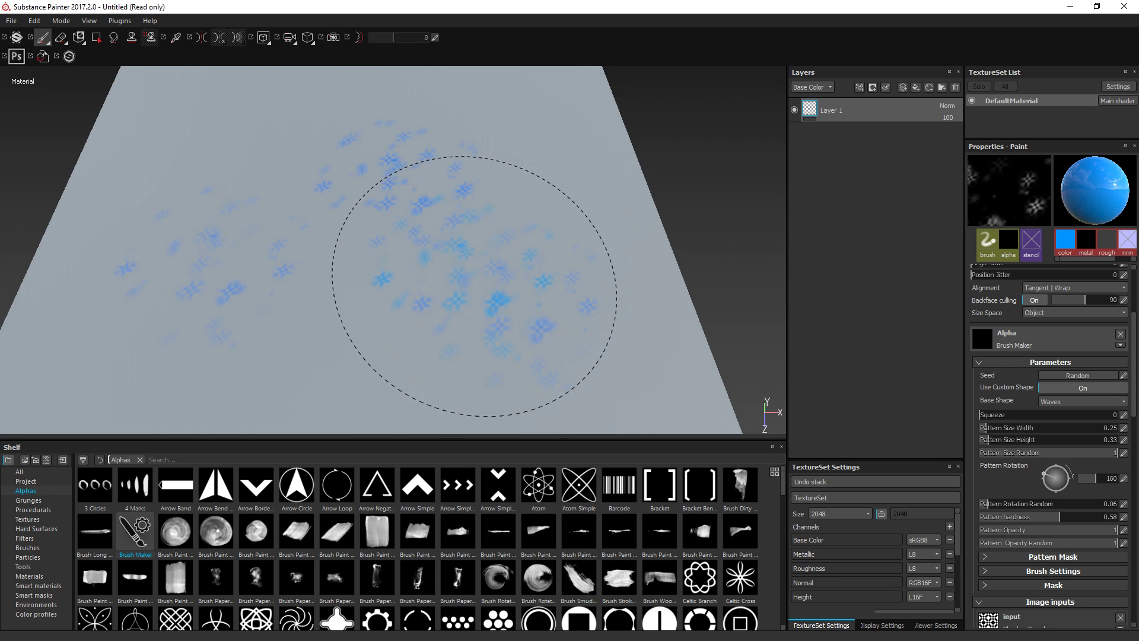
pyautogui.press('ctrl')
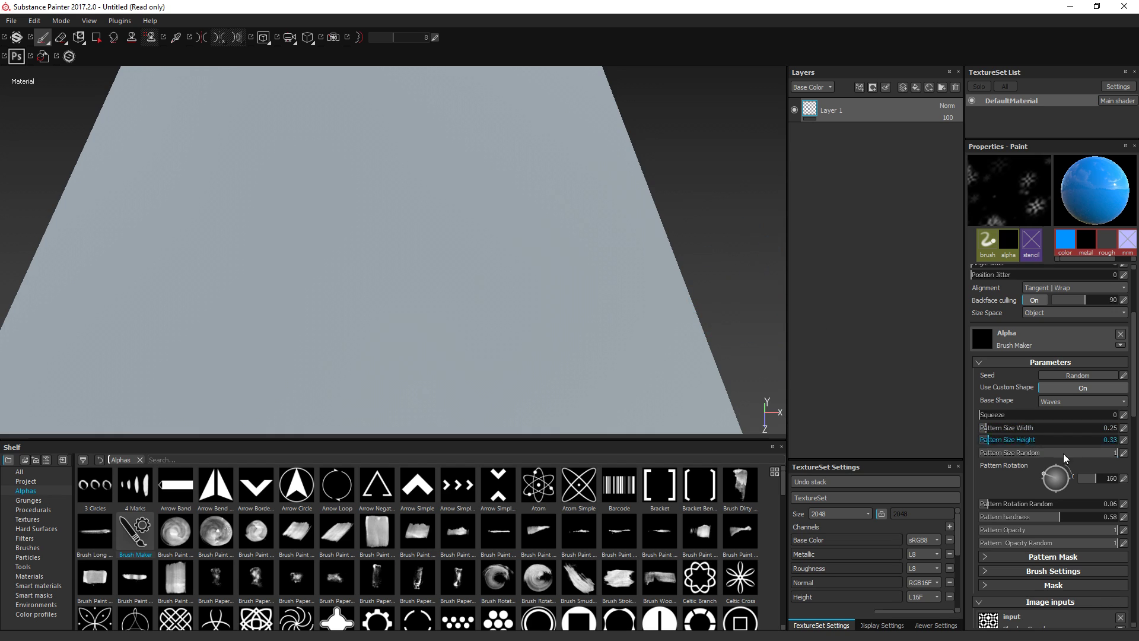
# Step: Reset pattern opacity randomness to 0 and switch the base shape to Paraboloid
pyautogui.moveTo(1079, 540); pyautogui.dragTo(934, 547)
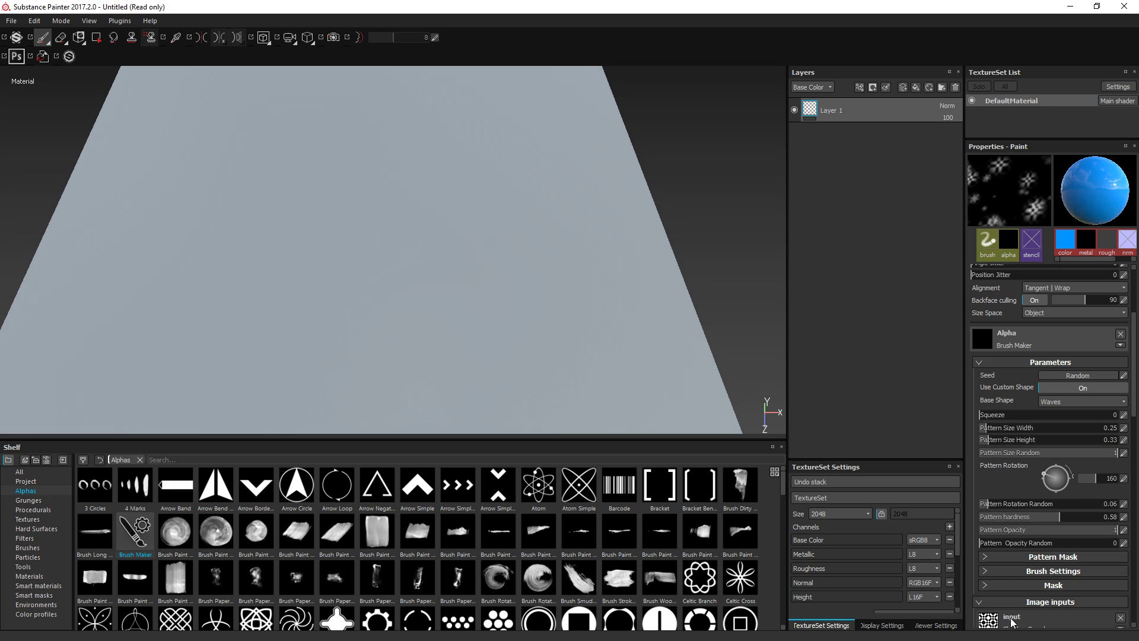
pyautogui.click(1120, 334)
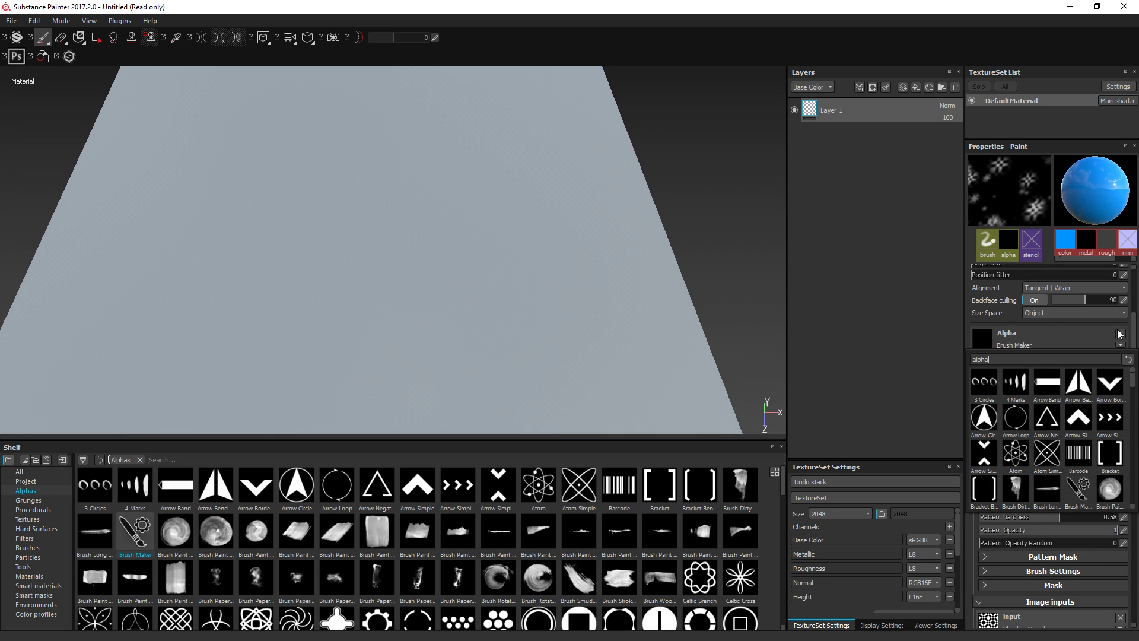
pyautogui.click(1020, 303)
pyautogui.click(1068, 387)
pyautogui.click(1066, 384)
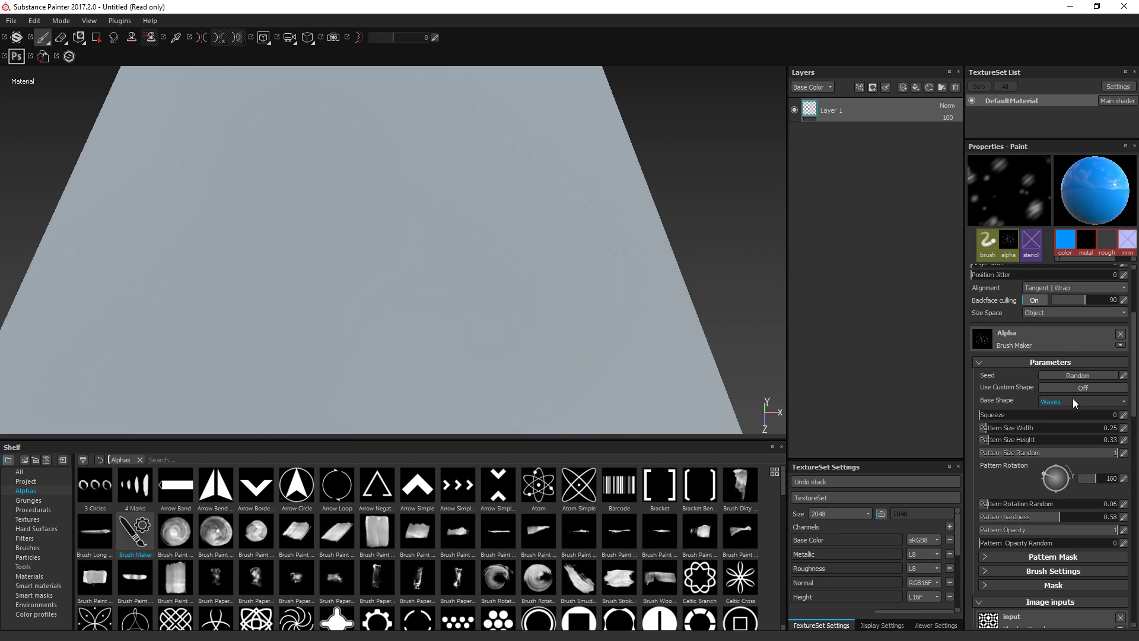
pyautogui.click(1073, 400)
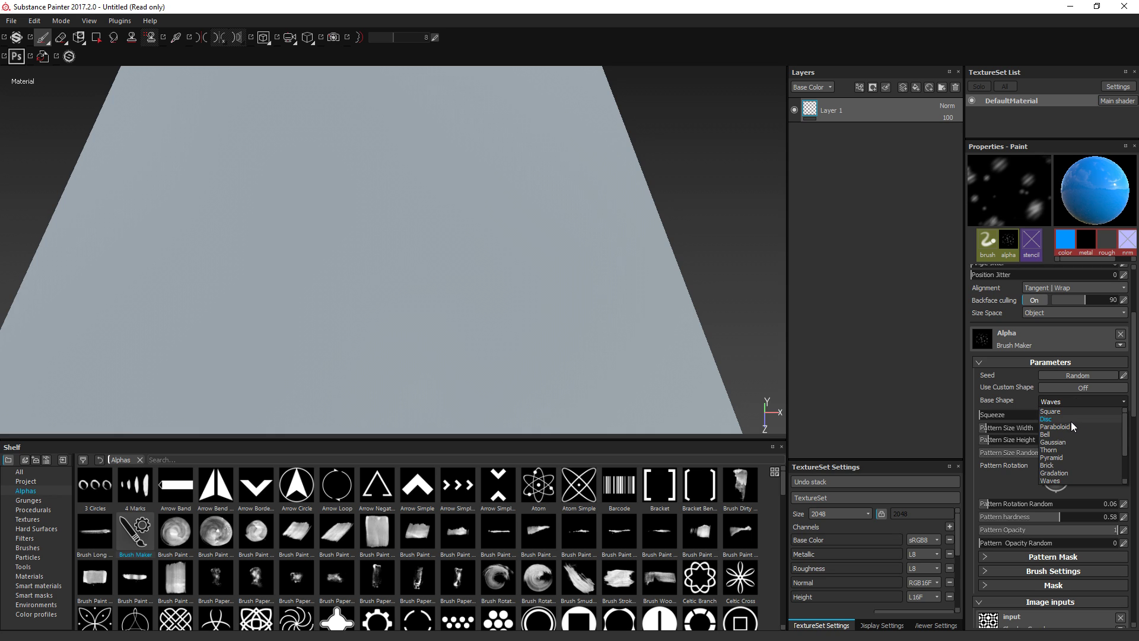
pyautogui.click(1072, 426)
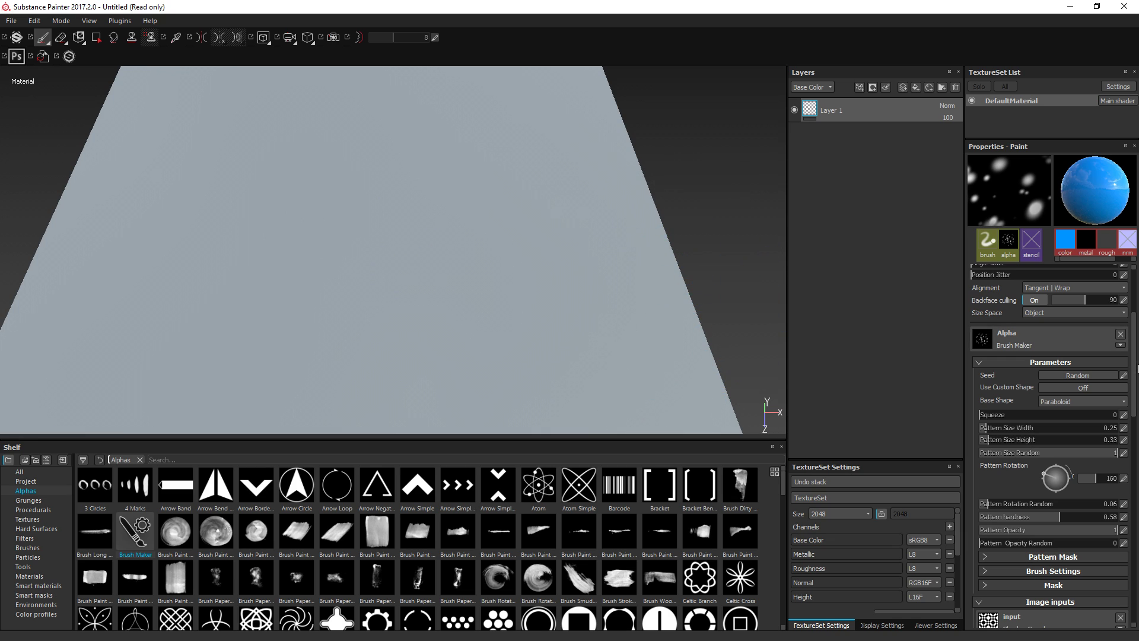
# Step: Use Cells 2 as the image input, turn custom shape on, and expand Pattern Mask
pyautogui.scroll(-5, 1135, 371)
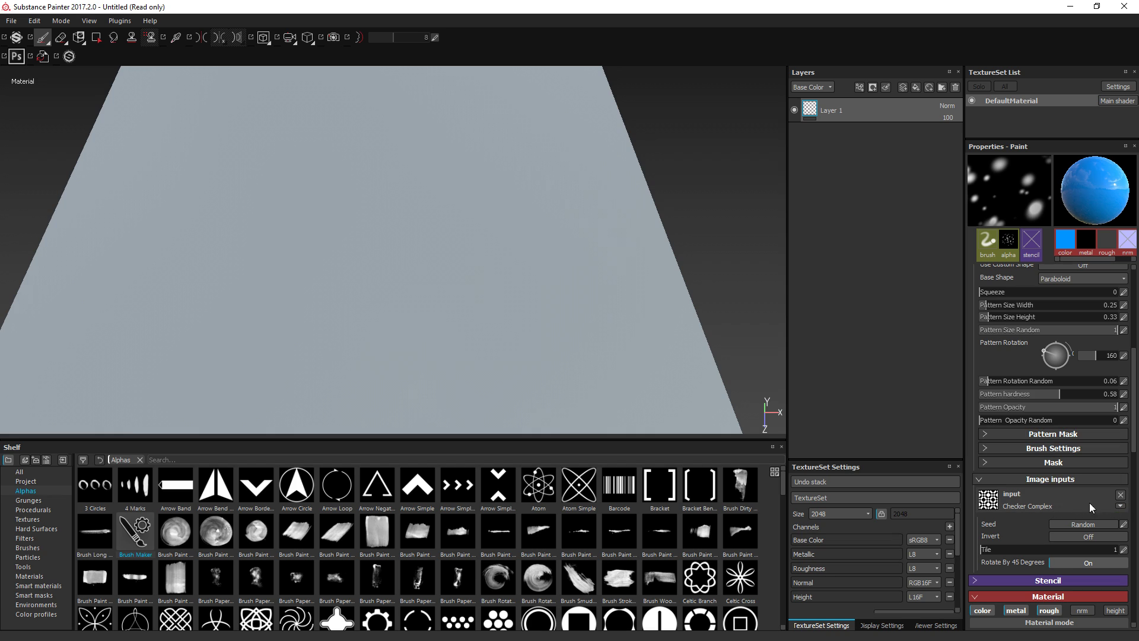
pyautogui.scroll(1, 1135, 359)
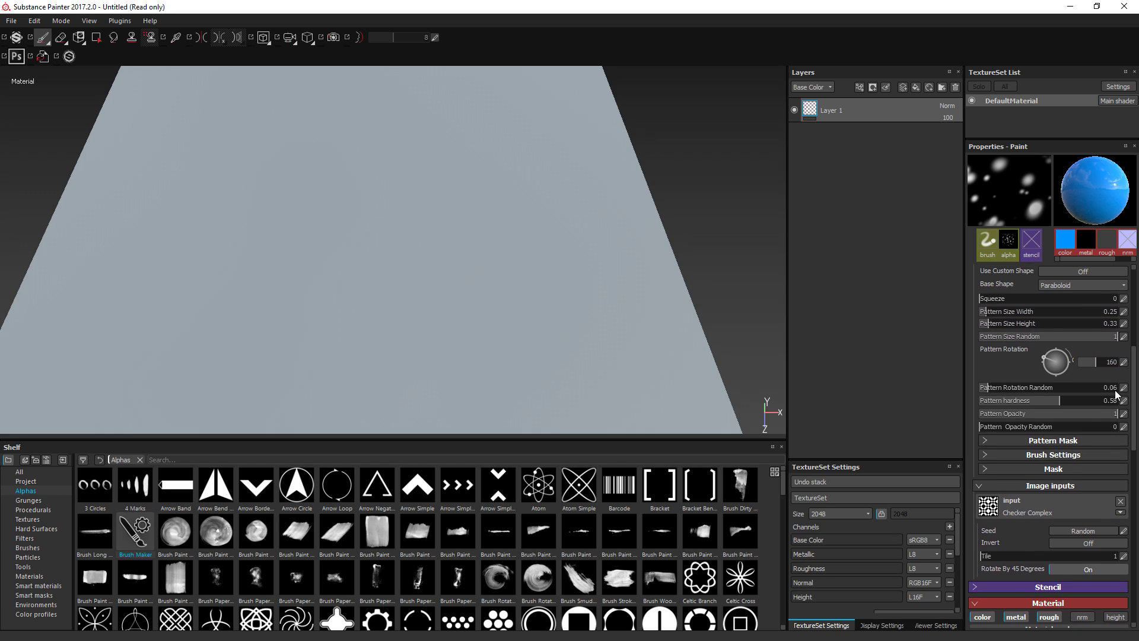
pyautogui.click(1041, 503)
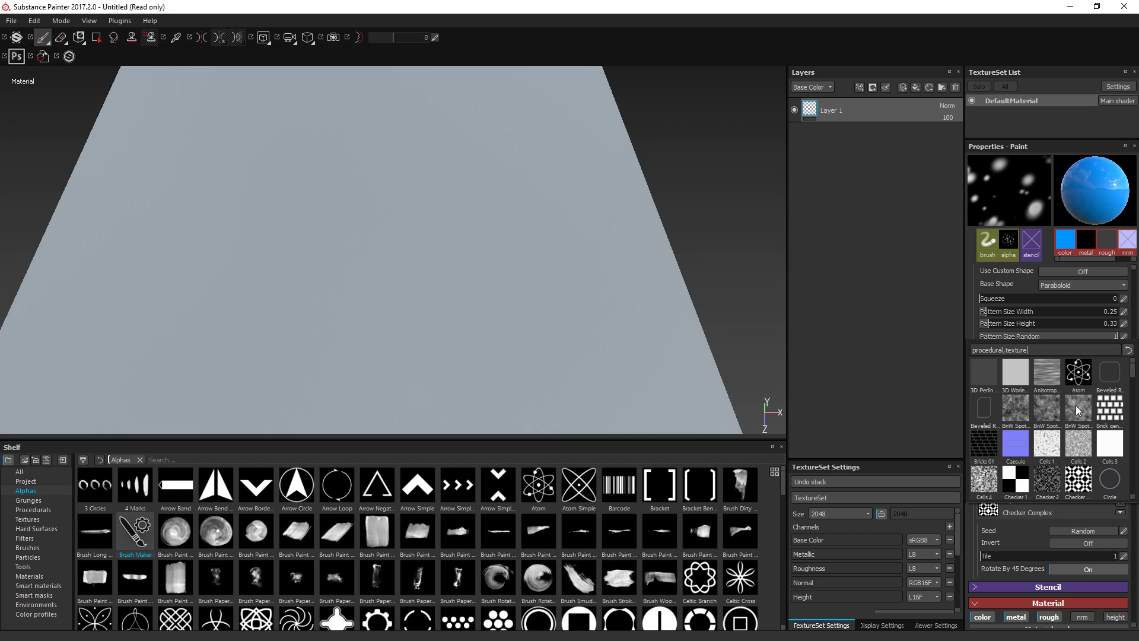
pyautogui.click(1078, 448)
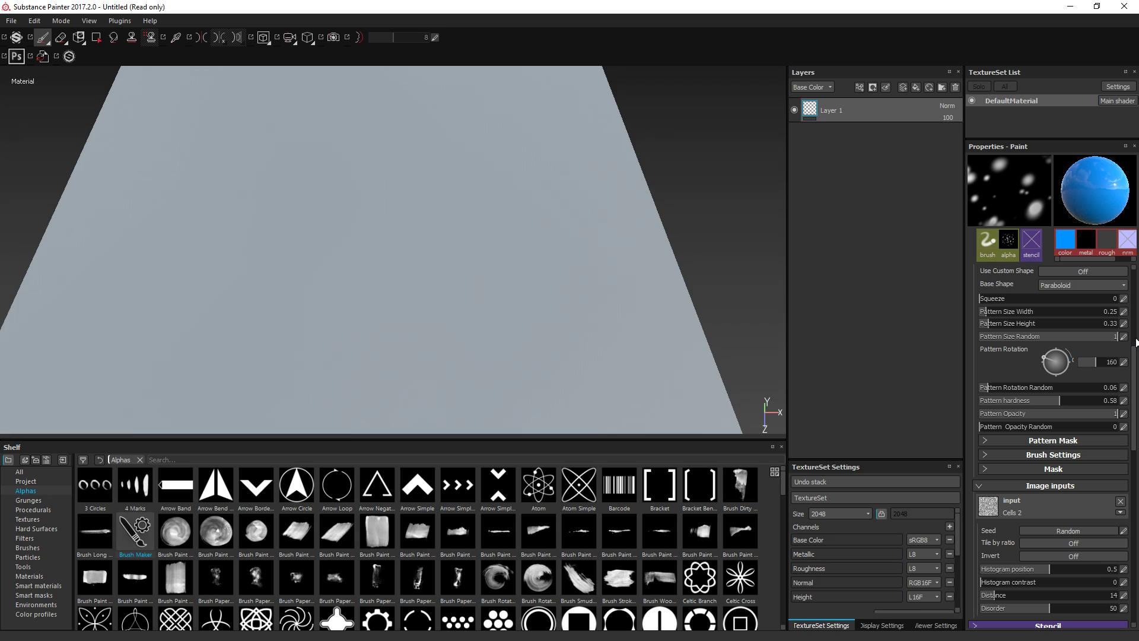
pyautogui.click(1110, 271)
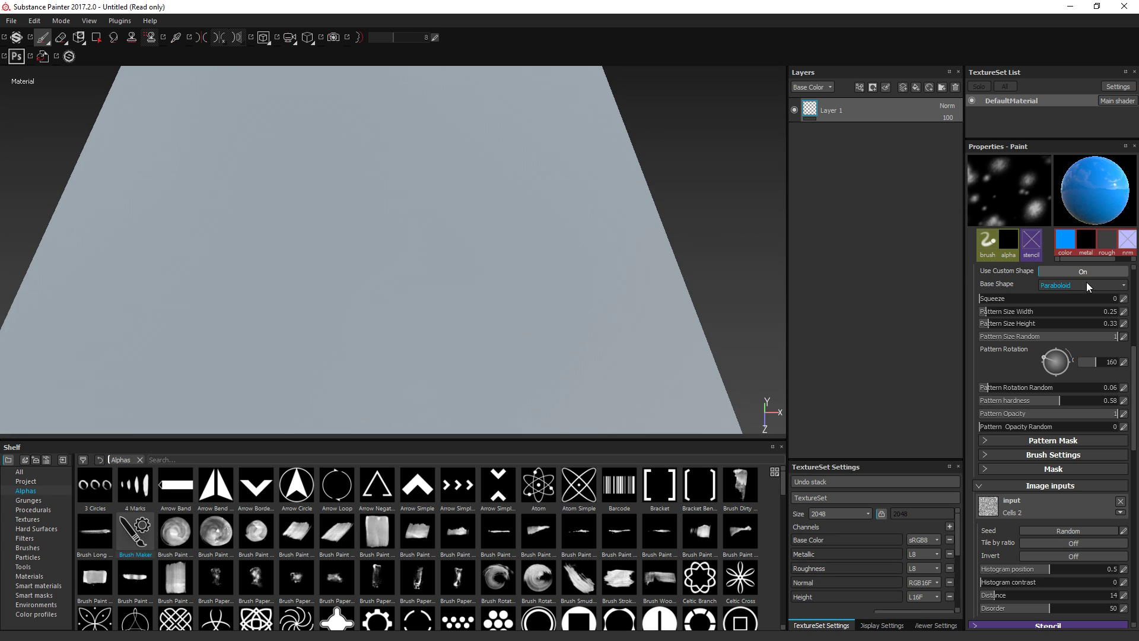
pyautogui.click(1053, 441)
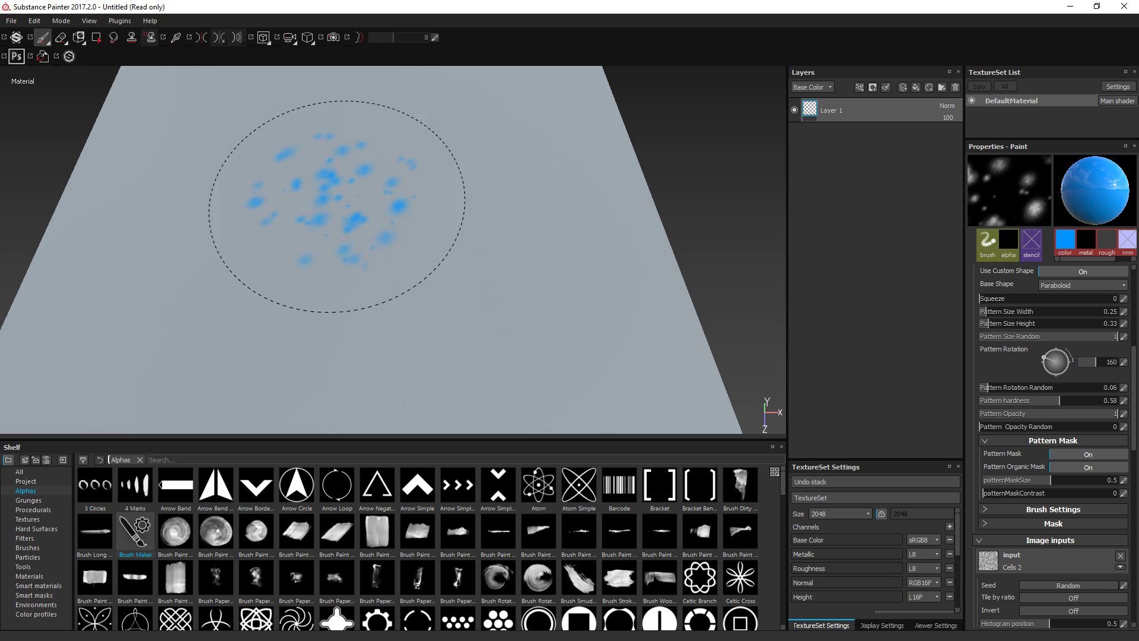
# Step: Turn on the pattern mask and organic mask, then paint a soft-dot test stroke
pyautogui.click(1087, 455)
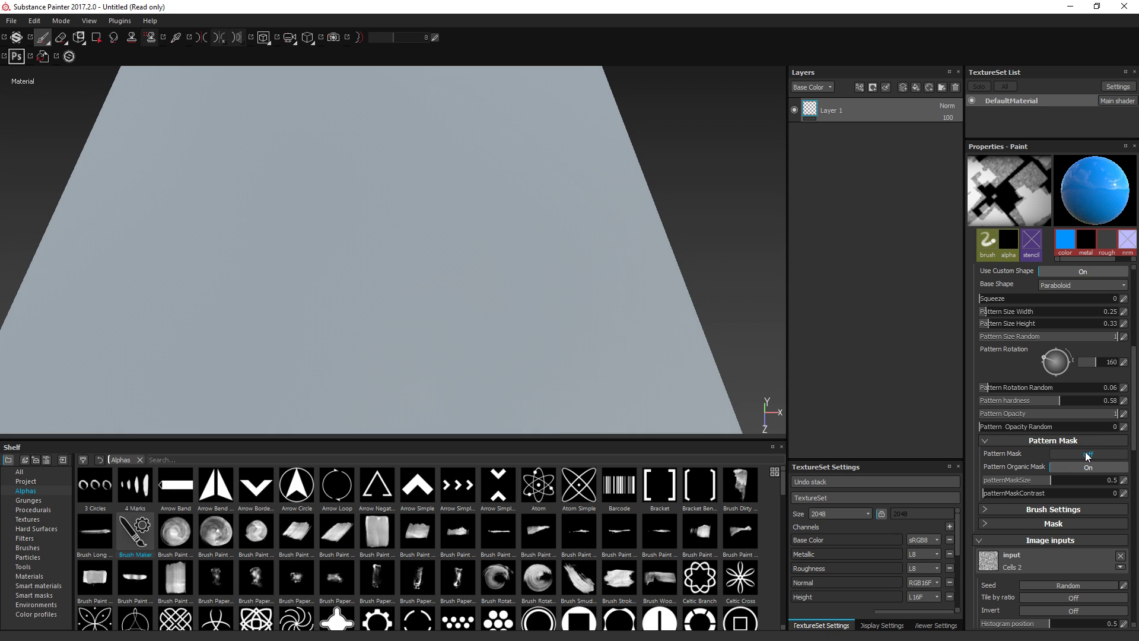
pyautogui.click(306, 229)
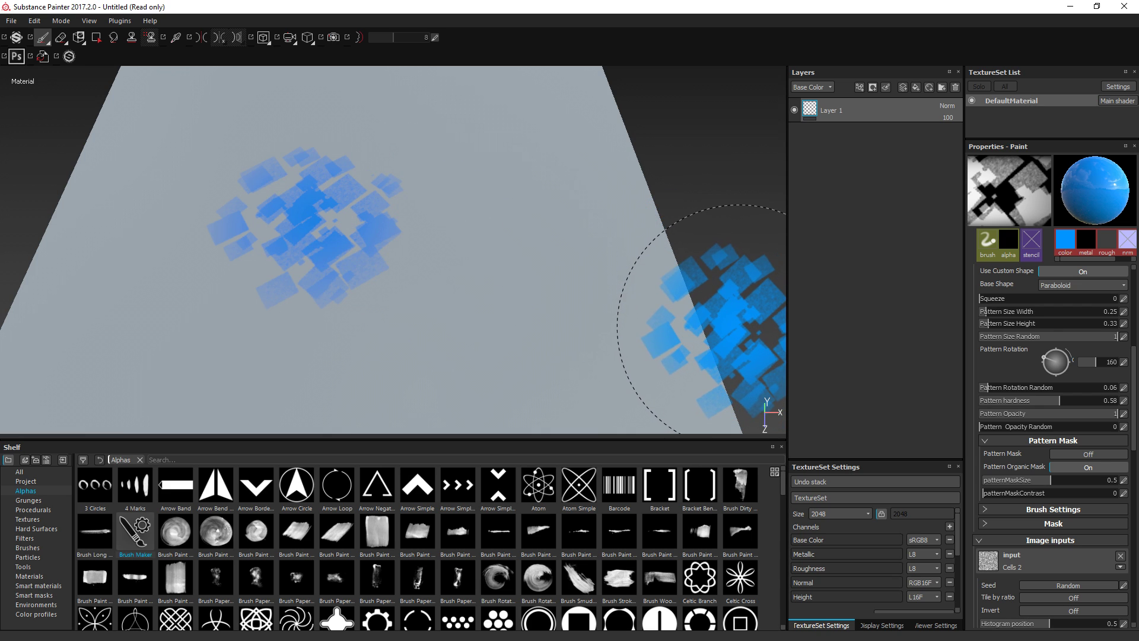
pyautogui.click(1074, 454)
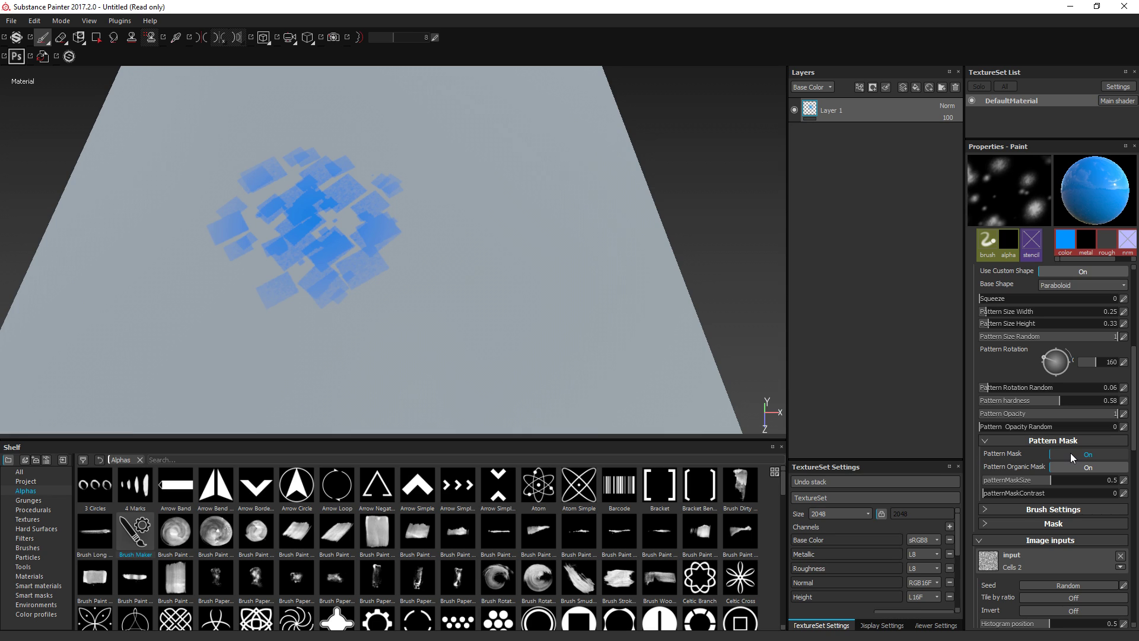
pyautogui.click(1069, 454)
pyautogui.click(1070, 466)
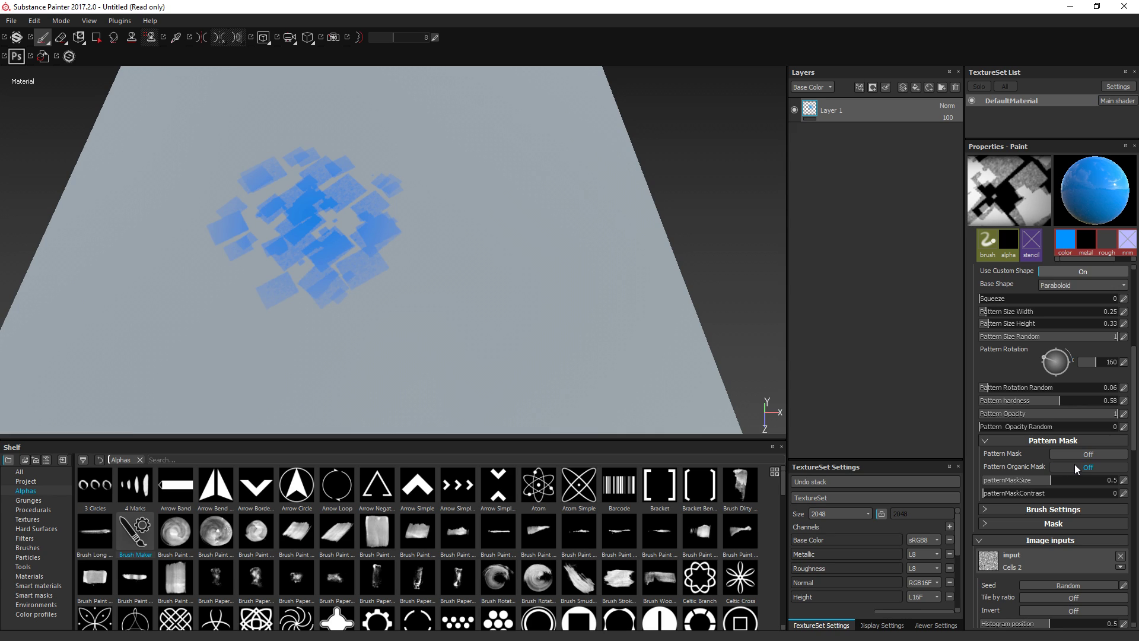
pyautogui.click(1086, 455)
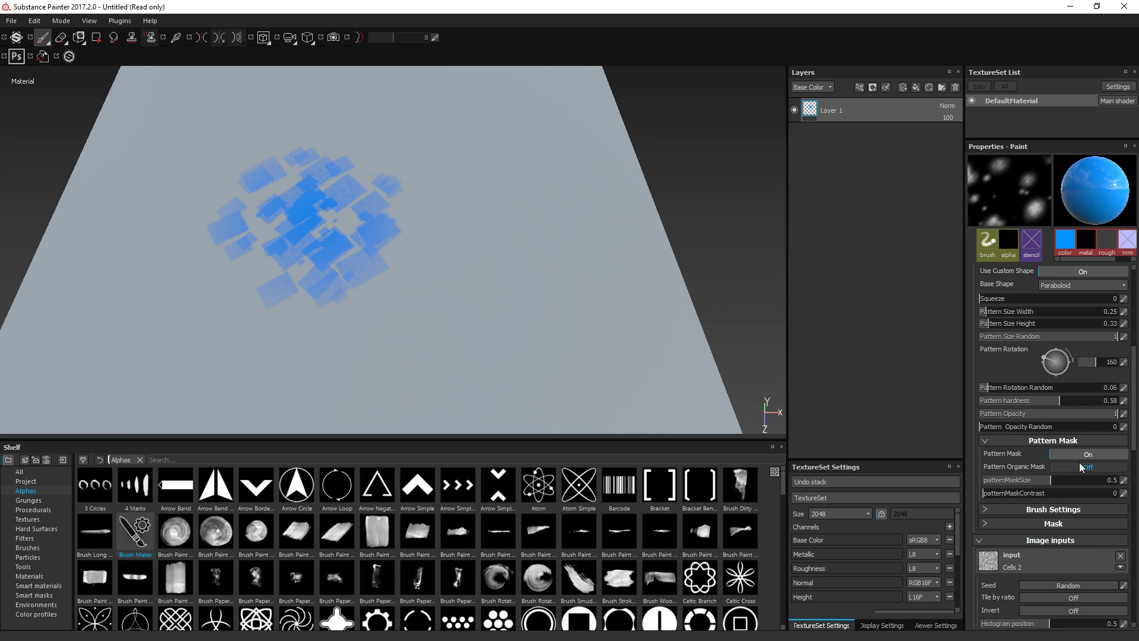
pyautogui.click(1082, 468)
pyautogui.click(1077, 466)
pyautogui.moveTo(486, 297)
pyautogui.mouseDown()
pyautogui.moveTo(539, 283)
pyautogui.moveTo(420, 368)
pyautogui.mouseUp()
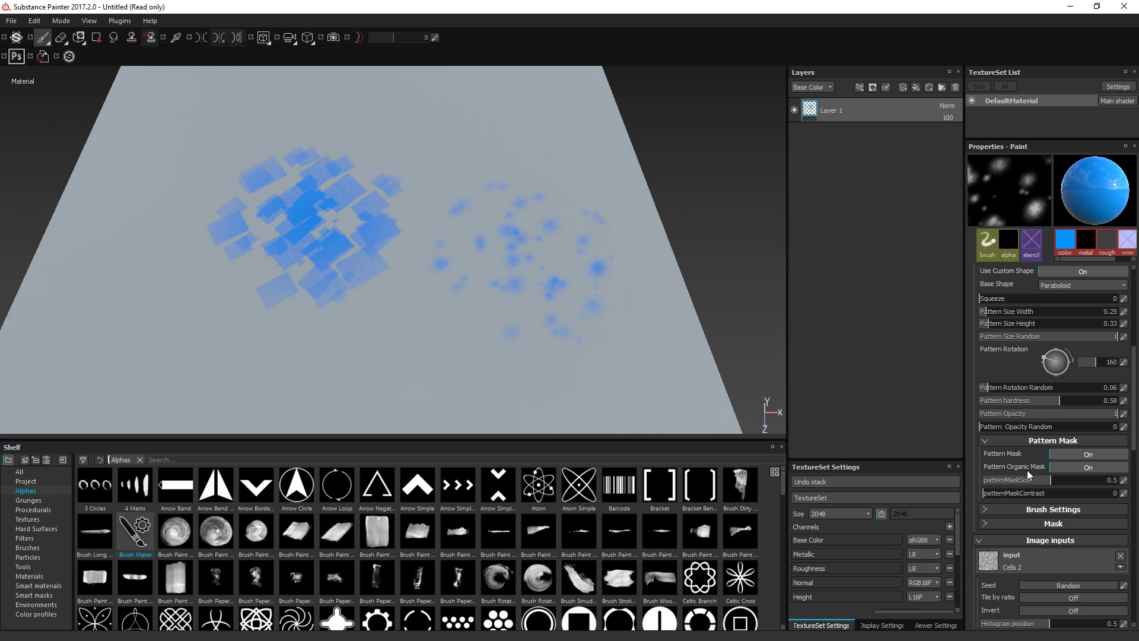
# Step: Set pattern mask size 0.6 and contrast 0.54, then collapse the Pattern Mask section
pyautogui.moveTo(1049, 477); pyautogui.dragTo(1119, 477)
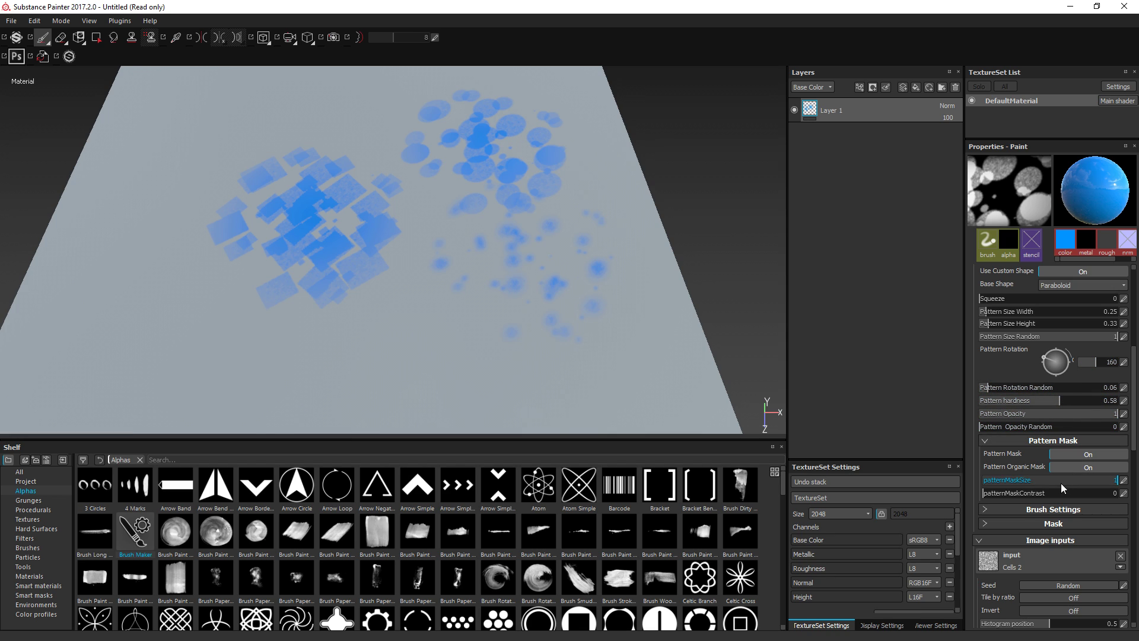
pyautogui.moveTo(1071, 495); pyautogui.dragTo(991, 486)
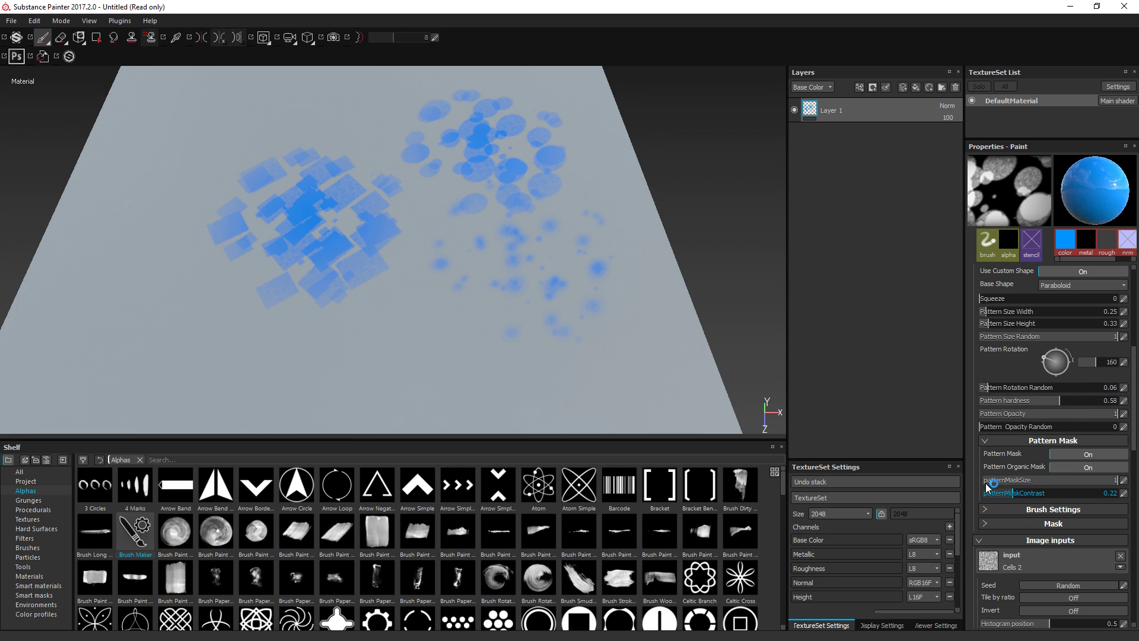
pyautogui.click(1064, 480)
pyautogui.moveTo(1062, 493); pyautogui.dragTo(1095, 494)
pyautogui.click(1021, 498)
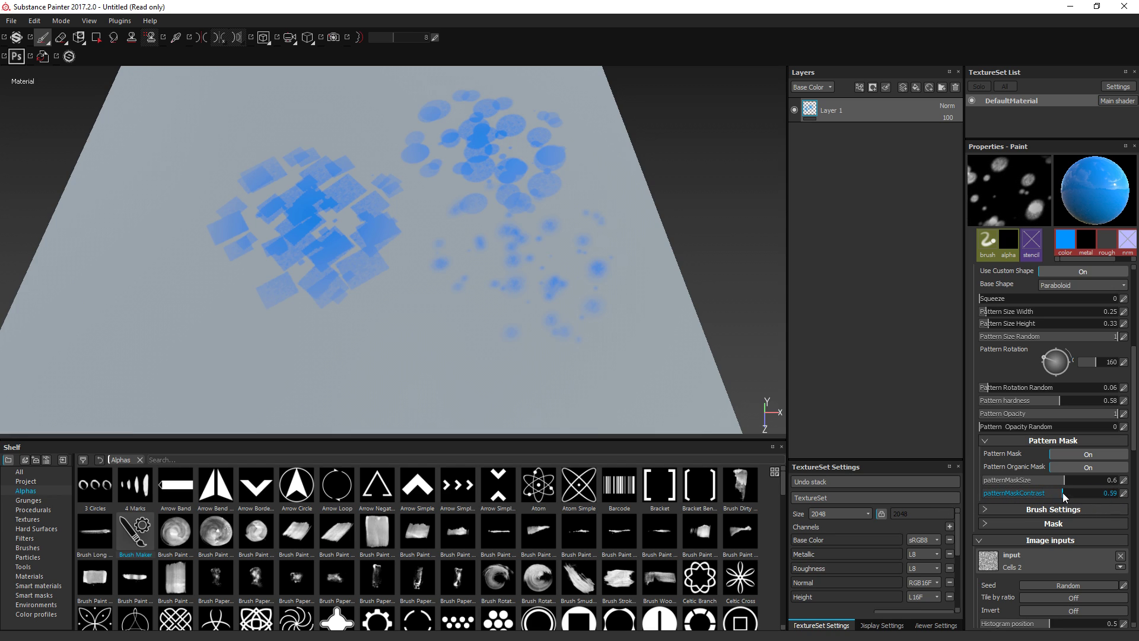
pyautogui.moveTo(1061, 494); pyautogui.dragTo(1056, 494)
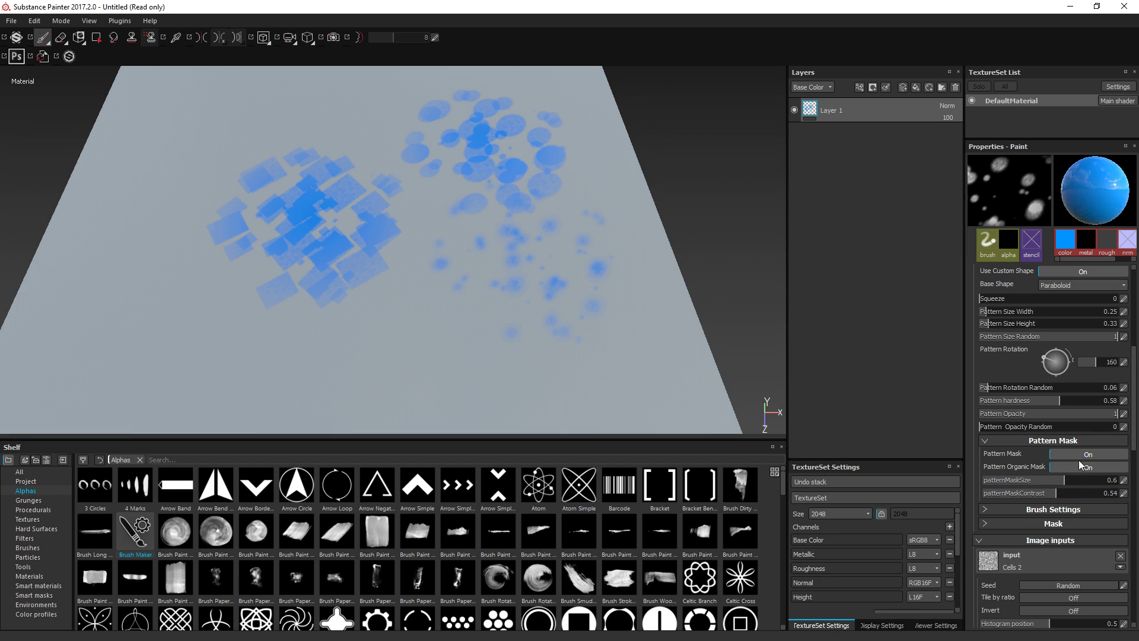
pyautogui.click(1043, 440)
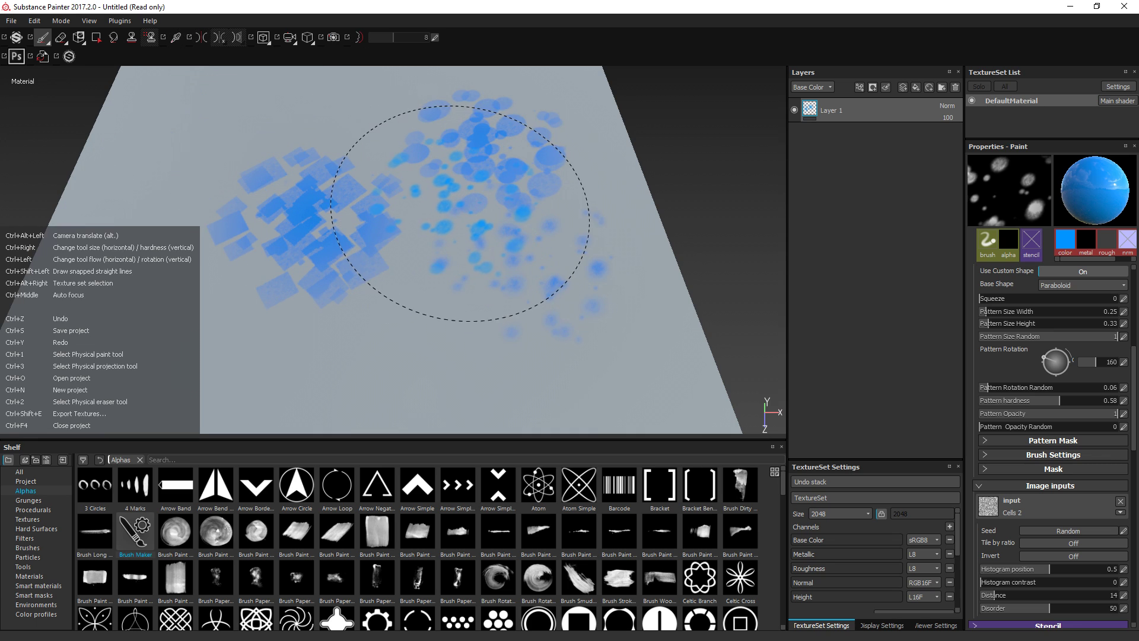
# Step: Undo the old strokes, set the bristle count to 200, and paint test strokes
pyautogui.hotkey('ctrl', 'z')
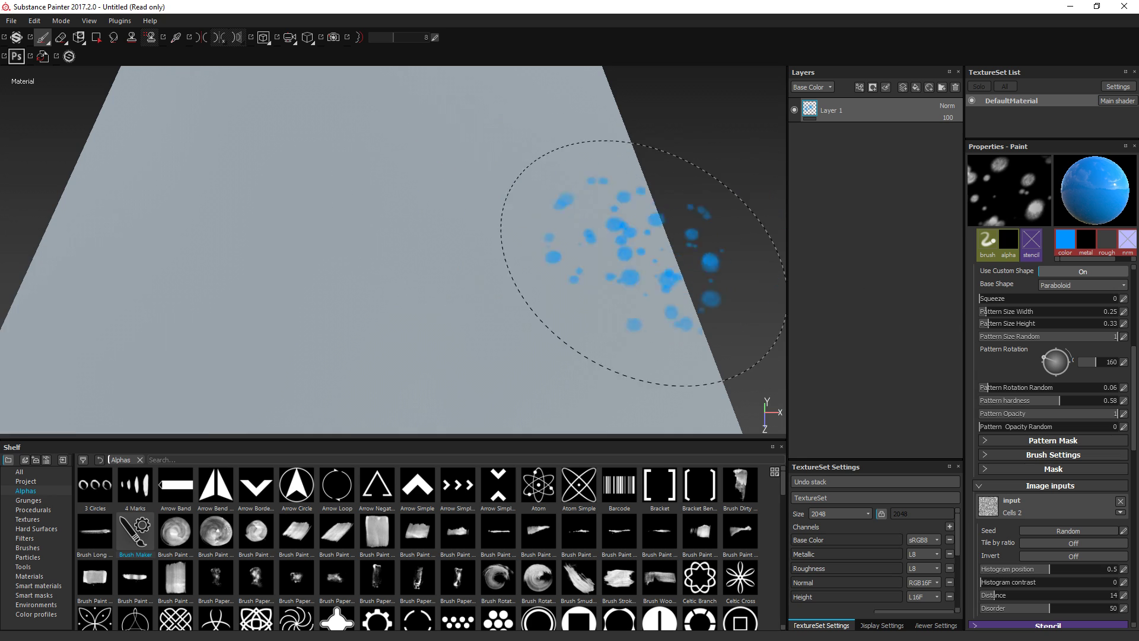
pyautogui.click(198, 148)
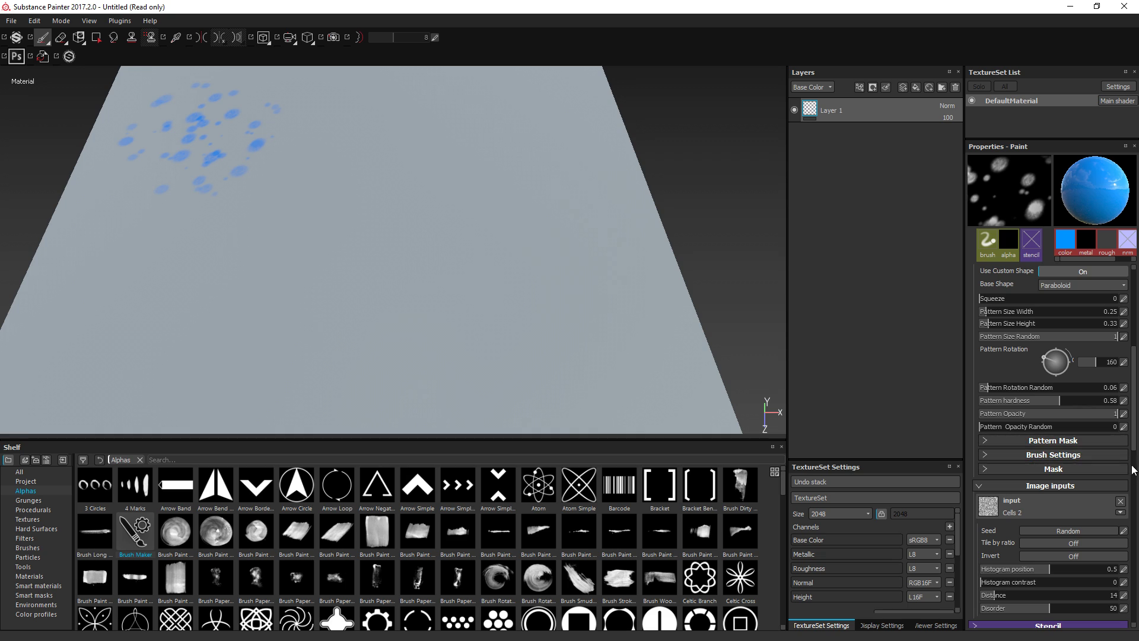
pyautogui.click(1046, 451)
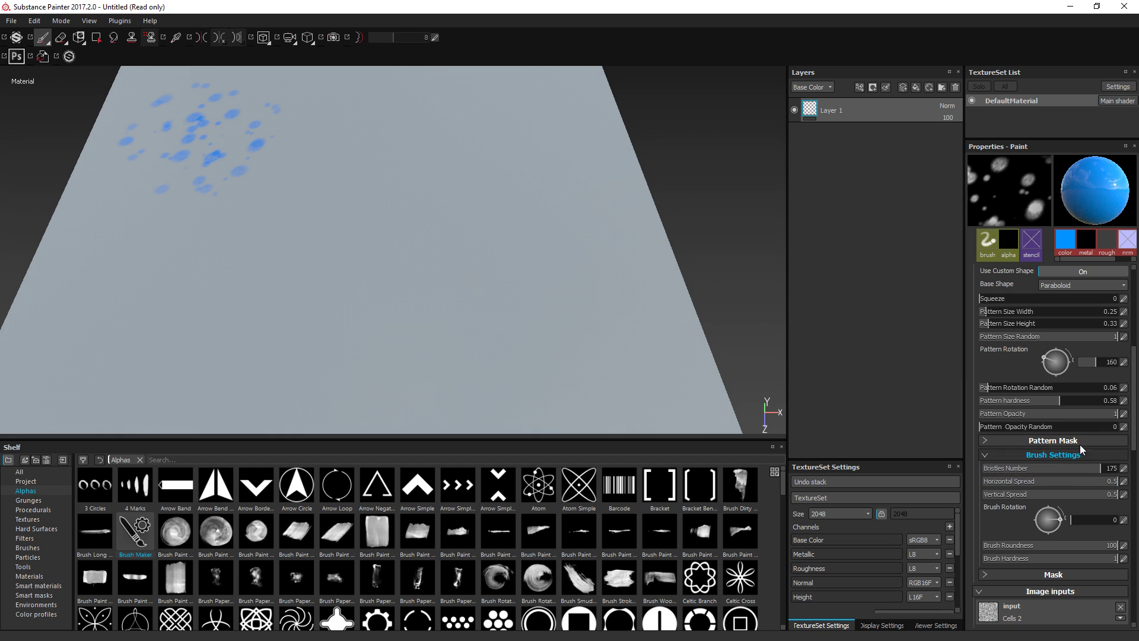
pyautogui.moveTo(1098, 466); pyautogui.dragTo(1012, 468)
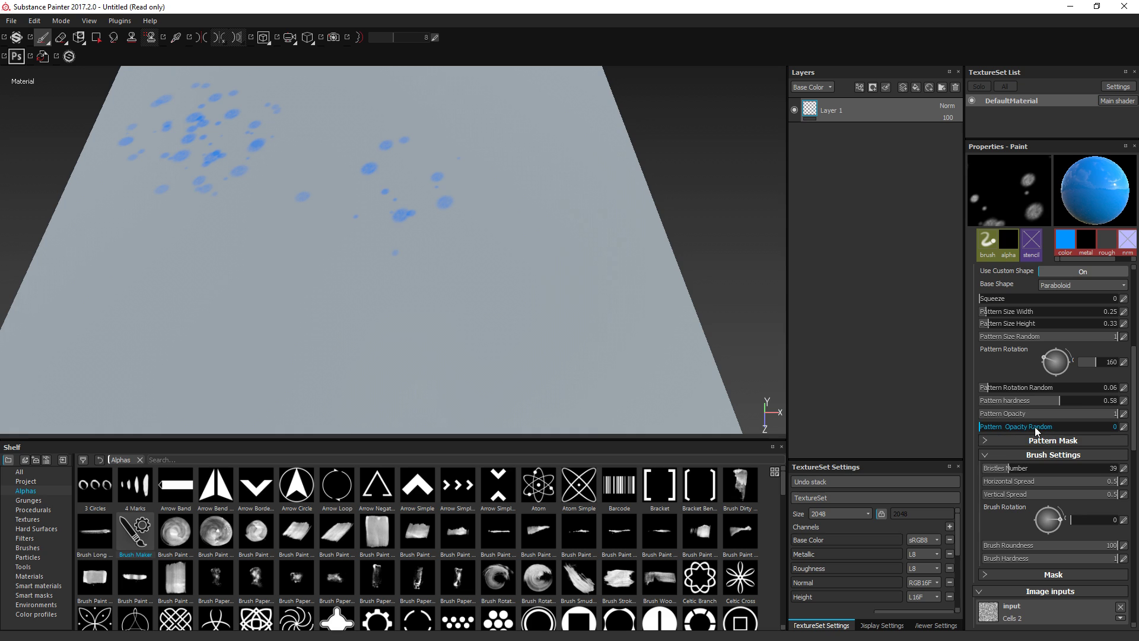
pyautogui.moveTo(1018, 469); pyautogui.dragTo(1090, 465)
pyautogui.moveTo(551, 256); pyautogui.dragTo(617, 297)
pyautogui.moveTo(742, 409)
pyautogui.mouseDown()
pyautogui.moveTo(661, 382)
pyautogui.moveTo(635, 308)
pyautogui.mouseUp()
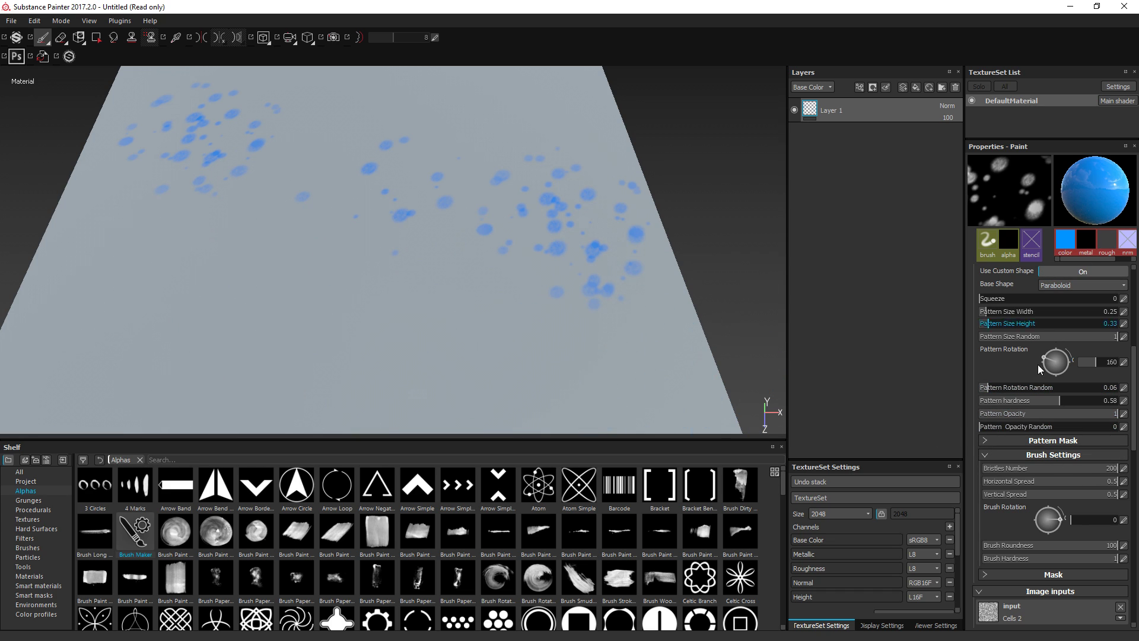
# Step: Narrow horizontal bristle spread to 0.08 and paint two vertical test strokes
pyautogui.moveTo(1111, 484); pyautogui.dragTo(1001, 482)
pyautogui.moveTo(314, 273)
pyautogui.mouseDown()
pyautogui.moveTo(258, 349)
pyautogui.moveTo(227, 302)
pyautogui.mouseUp()
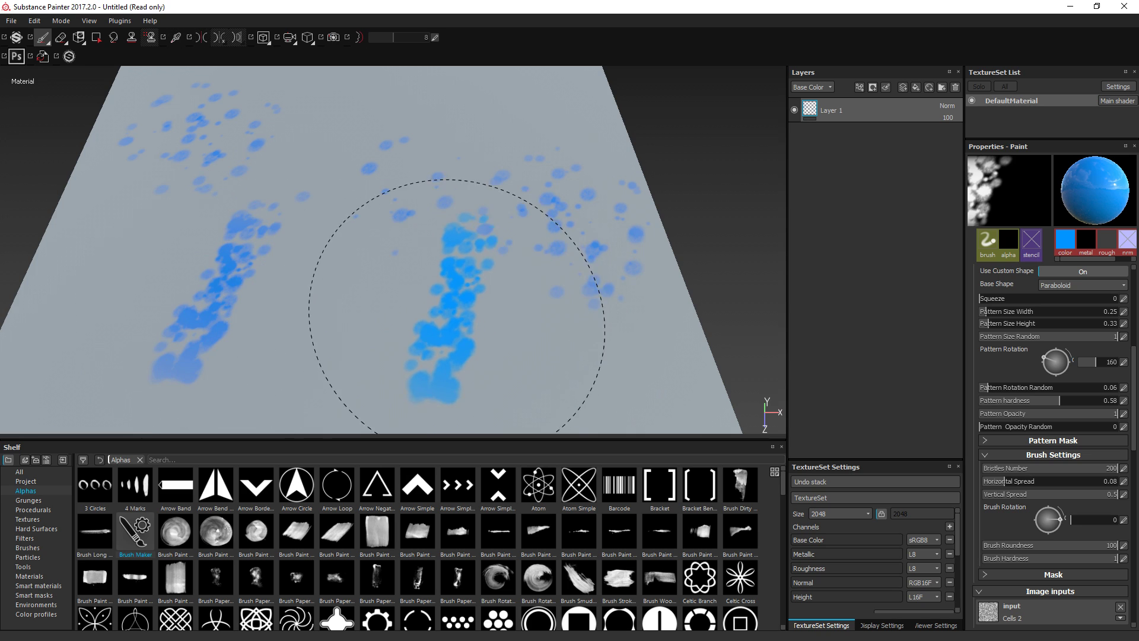
pyautogui.moveTo(338, 231)
pyautogui.mouseDown()
pyautogui.moveTo(283, 345)
pyautogui.moveTo(313, 302)
pyautogui.moveTo(299, 304)
pyautogui.moveTo(294, 288)
pyautogui.mouseUp()
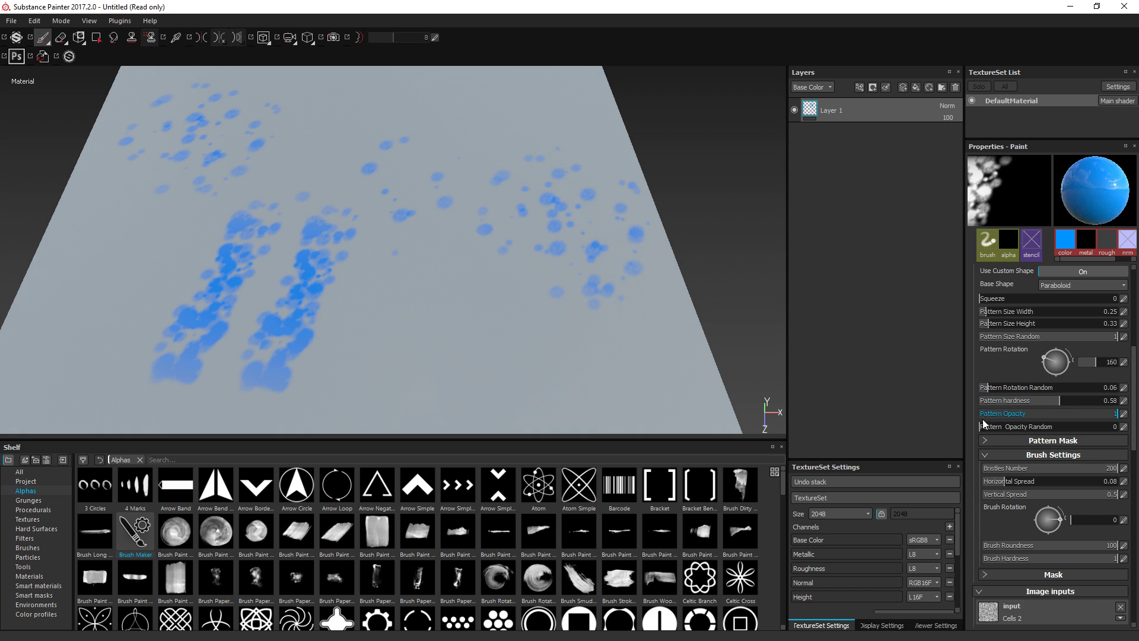
# Step: Trial horizontal spreads of 0.2 and 0.5 with test strokes, undoing each trial
pyautogui.moveTo(1008, 482); pyautogui.dragTo(1037, 483)
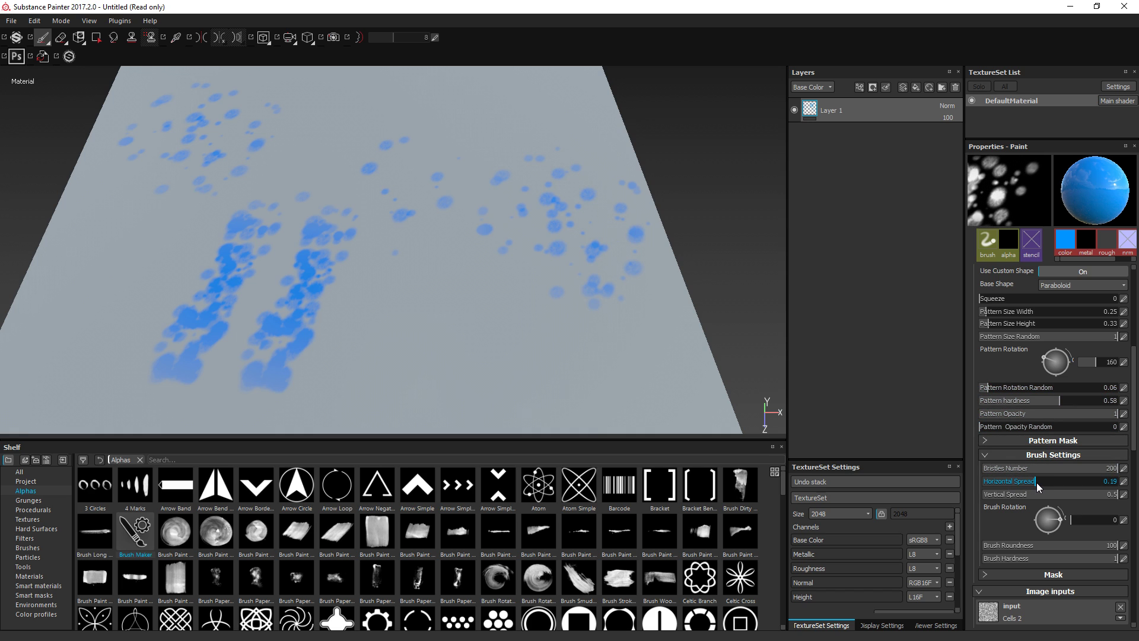
pyautogui.moveTo(451, 338)
pyautogui.mouseDown()
pyautogui.moveTo(433, 305)
pyautogui.moveTo(415, 309)
pyautogui.mouseUp()
pyautogui.moveTo(789, 397)
pyautogui.mouseDown()
pyautogui.moveTo(737, 381)
pyautogui.moveTo(763, 356)
pyautogui.moveTo(530, 320)
pyautogui.mouseUp()
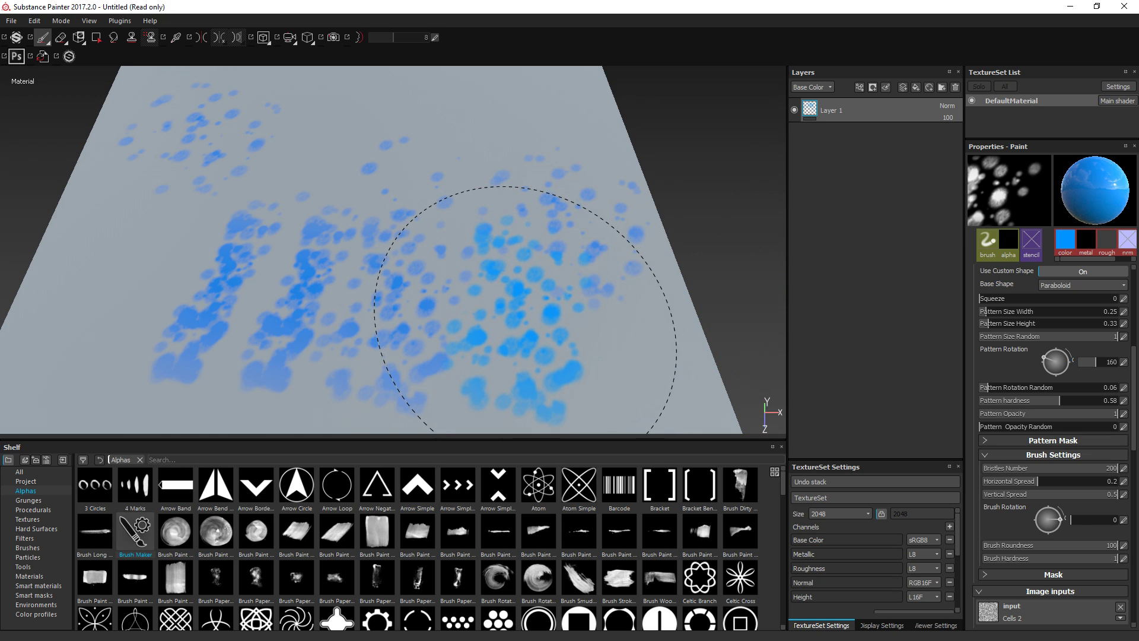
pyautogui.press('ctrl')
pyautogui.hotkey('ctrl', 'z')
pyautogui.hotkey('ctrl', 'z')
pyautogui.hotkey('ctrl', 'z')
pyautogui.hotkey('ctrl', 'z')
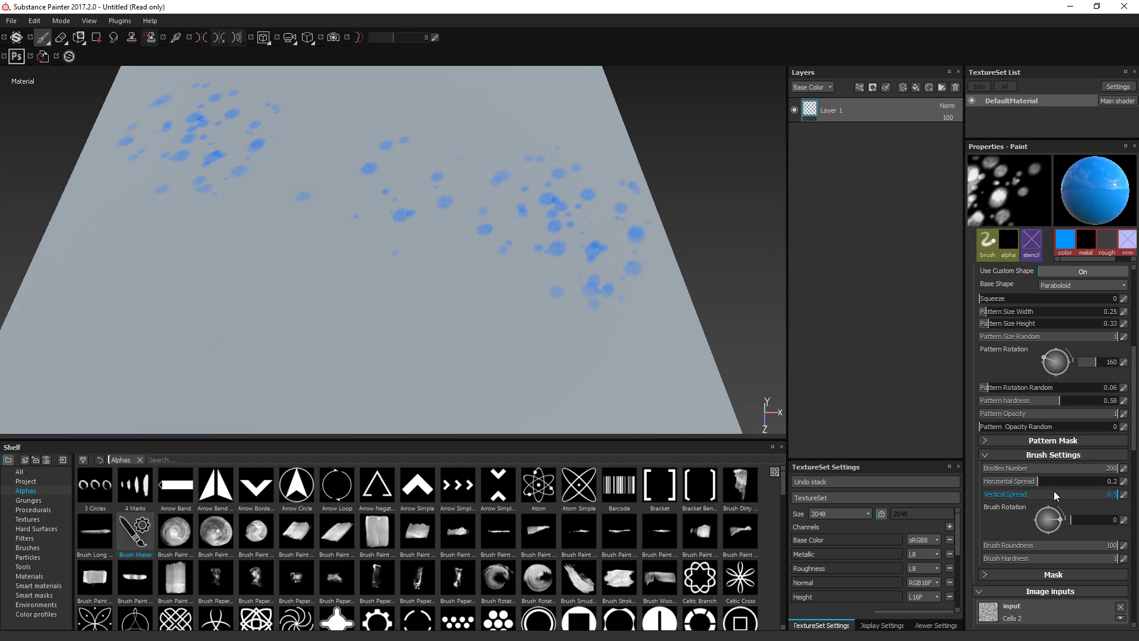
pyautogui.moveTo(1040, 479)
pyautogui.mouseDown()
pyautogui.moveTo(1099, 490)
pyautogui.moveTo(990, 497)
pyautogui.mouseUp()
pyautogui.moveTo(386, 296); pyautogui.dragTo(196, 255)
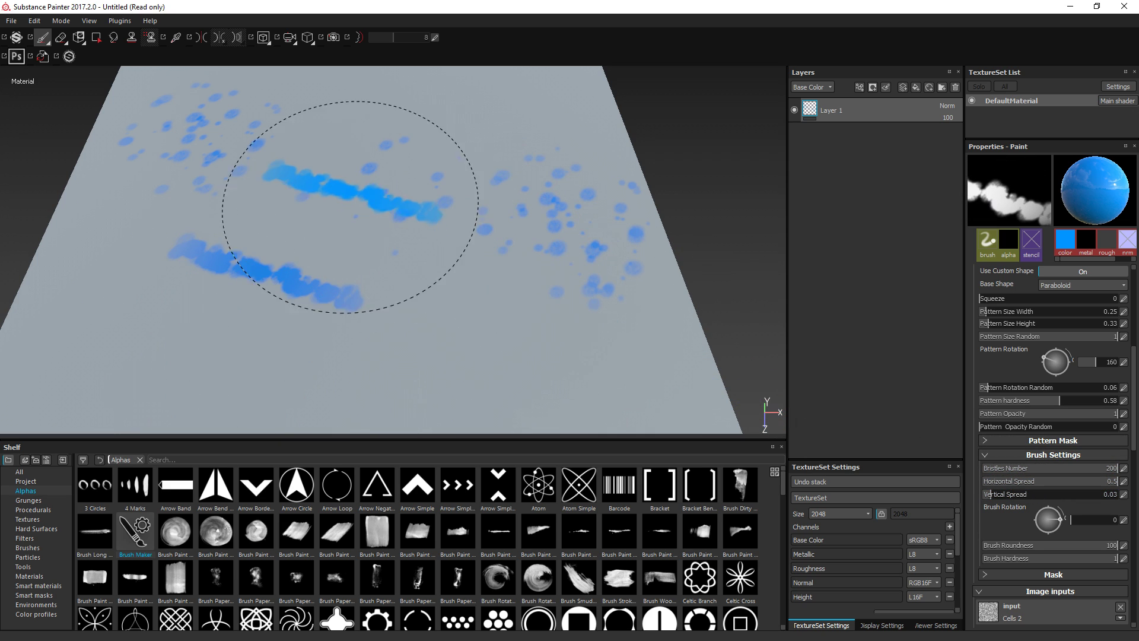
pyautogui.click(291, 210)
pyautogui.hotkey('ctrl', 'z')
pyautogui.moveTo(492, 252); pyautogui.dragTo(700, 309)
pyautogui.hotkey('ctrl', 'z')
# Step: Settle spread at 0.13 horizontal, 0.27 vertical, rotate the bristles to 264, and stamp a test dab
pyautogui.moveTo(1002, 496)
pyautogui.mouseDown()
pyautogui.moveTo(1055, 493)
pyautogui.moveTo(1062, 478)
pyautogui.moveTo(1020, 481)
pyautogui.mouseUp()
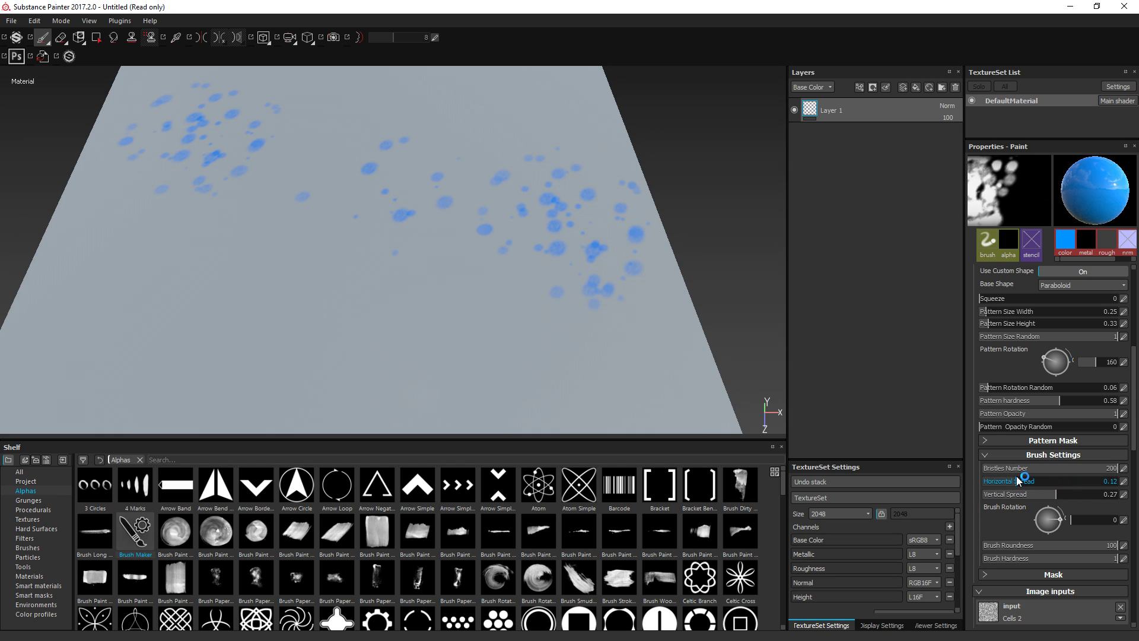
pyautogui.moveTo(468, 297); pyautogui.dragTo(406, 326)
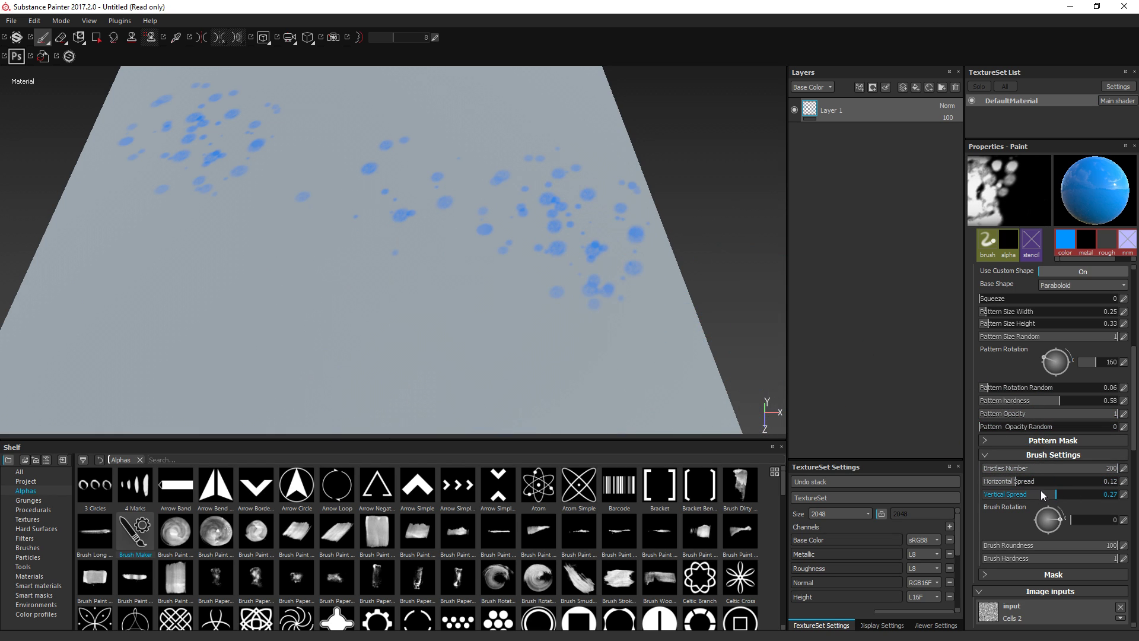
pyautogui.click(1019, 482)
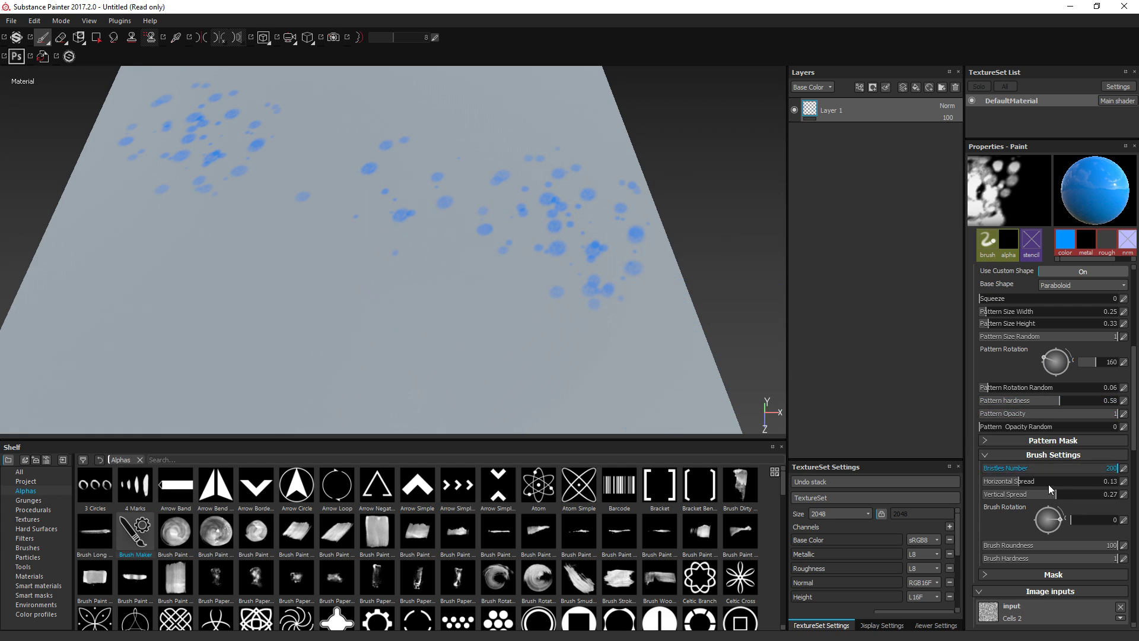
pyautogui.moveTo(1062, 516)
pyautogui.mouseDown()
pyautogui.moveTo(1030, 504)
pyautogui.moveTo(1073, 514)
pyautogui.moveTo(1038, 514)
pyautogui.moveTo(1056, 511)
pyautogui.moveTo(1047, 534)
pyautogui.mouseUp()
pyautogui.click(251, 297)
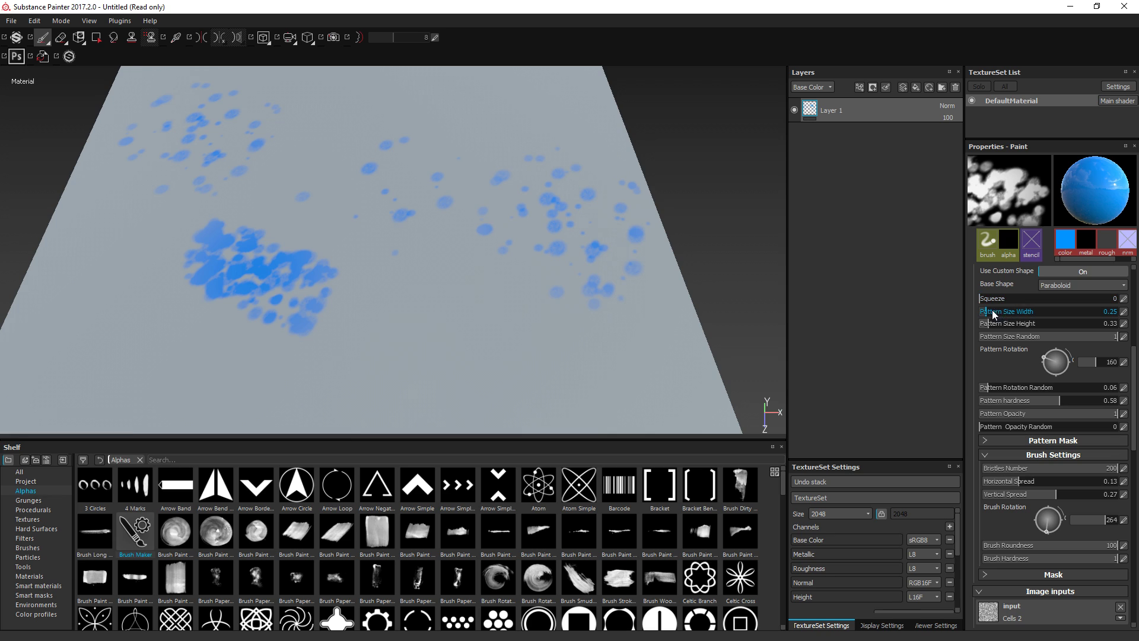
# Step: Flatten the pattern to 0.57 by 0.07, with brush rotation 53, size random 0.61, pattern rotation 278
pyautogui.moveTo(1013, 311)
pyautogui.mouseDown()
pyautogui.moveTo(992, 309)
pyautogui.moveTo(981, 324)
pyautogui.mouseUp()
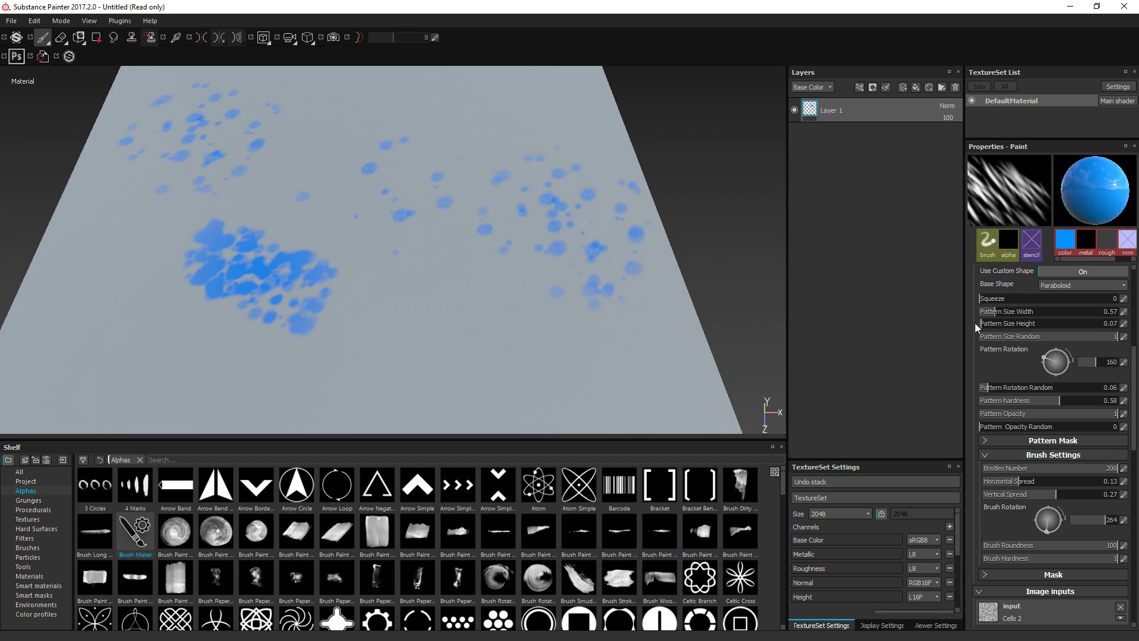
pyautogui.moveTo(1046, 530)
pyautogui.mouseDown()
pyautogui.moveTo(1026, 507)
pyautogui.moveTo(1050, 504)
pyautogui.moveTo(1073, 519)
pyautogui.moveTo(1045, 501)
pyautogui.moveTo(1024, 507)
pyautogui.moveTo(1032, 524)
pyautogui.moveTo(1063, 525)
pyautogui.moveTo(1050, 533)
pyautogui.moveTo(1016, 514)
pyautogui.moveTo(1057, 506)
pyautogui.mouseUp()
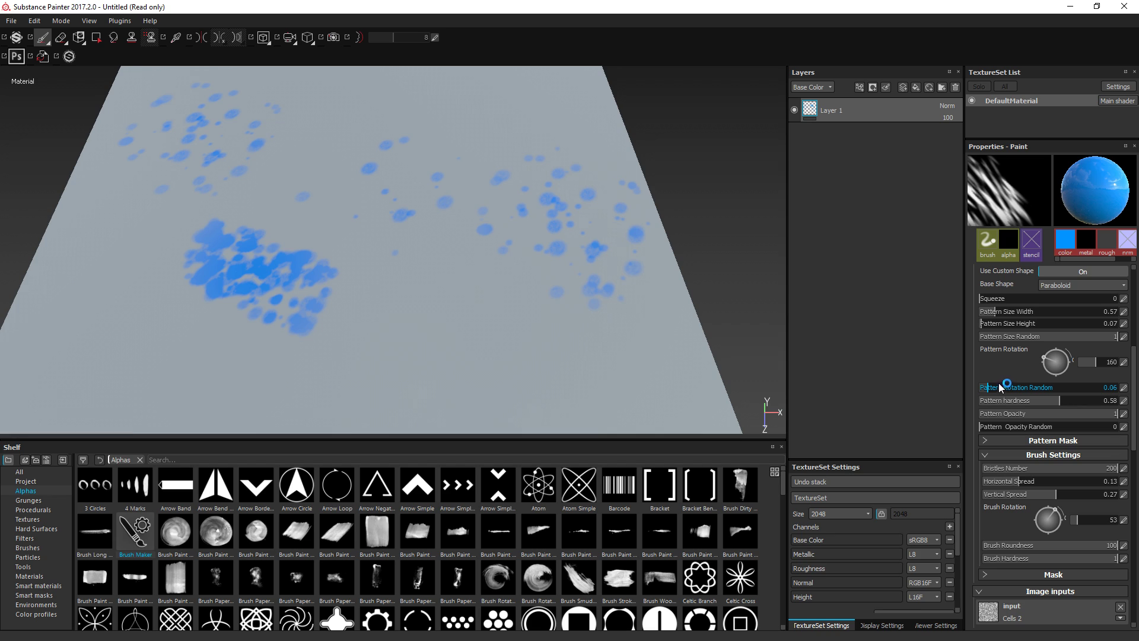
pyautogui.moveTo(1047, 336)
pyautogui.mouseDown()
pyautogui.moveTo(1086, 337)
pyautogui.moveTo(1057, 336)
pyautogui.moveTo(1107, 363)
pyautogui.mouseUp()
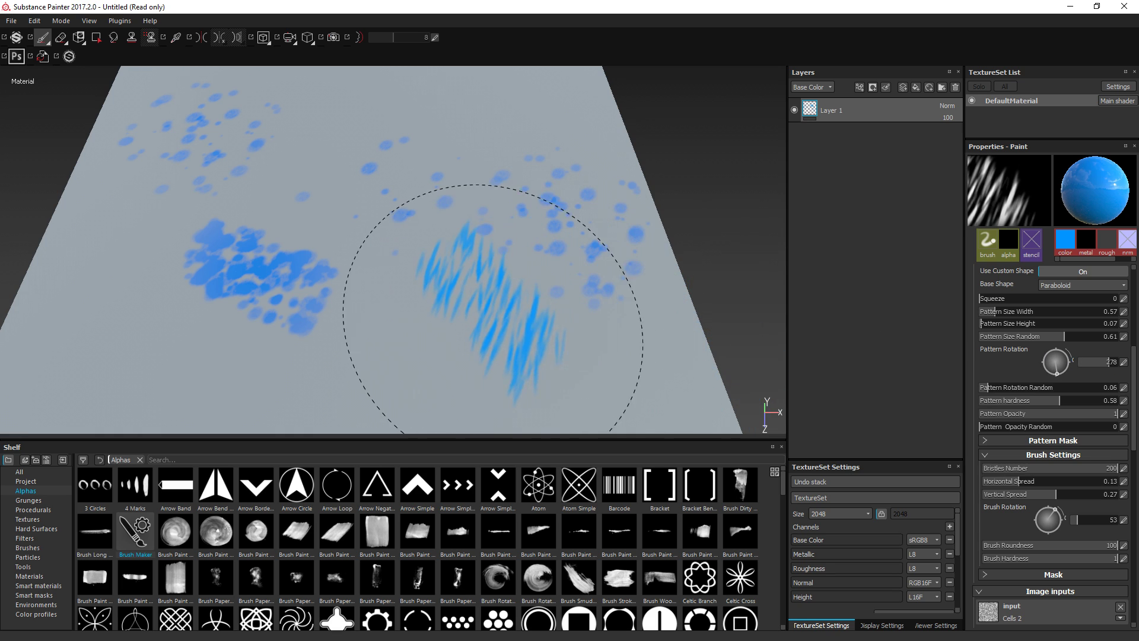
pyautogui.click(484, 358)
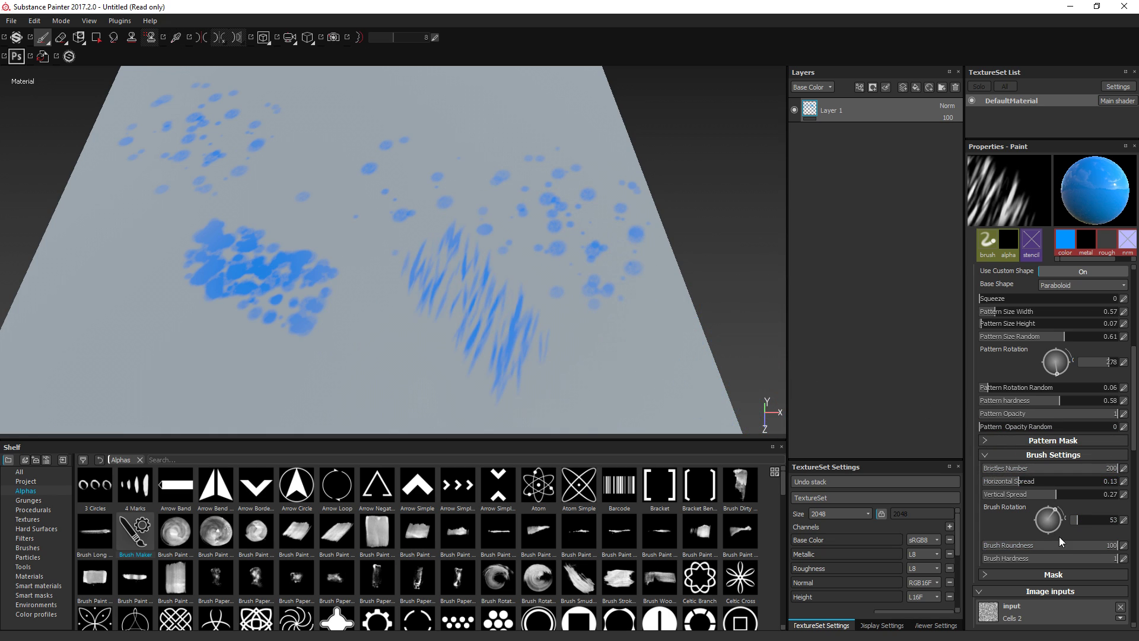
# Step: Set brush roundness to 69.91 and hardness to 0.14, painting a streaky test stroke
pyautogui.moveTo(1105, 543)
pyautogui.mouseDown()
pyautogui.moveTo(1013, 546)
pyautogui.moveTo(1113, 552)
pyautogui.moveTo(995, 549)
pyautogui.moveTo(1027, 549)
pyautogui.mouseUp()
pyautogui.moveTo(617, 395)
pyautogui.mouseDown()
pyautogui.moveTo(640, 385)
pyautogui.moveTo(572, 330)
pyautogui.moveTo(730, 397)
pyautogui.mouseUp()
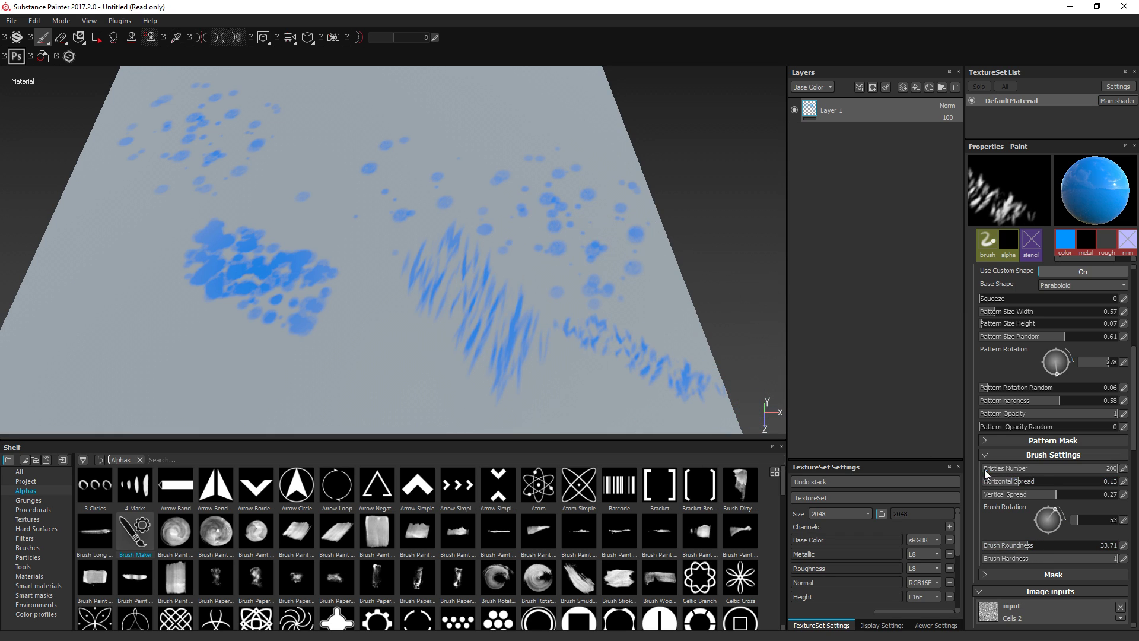
pyautogui.click(1076, 545)
pyautogui.moveTo(1119, 558); pyautogui.dragTo(1022, 569)
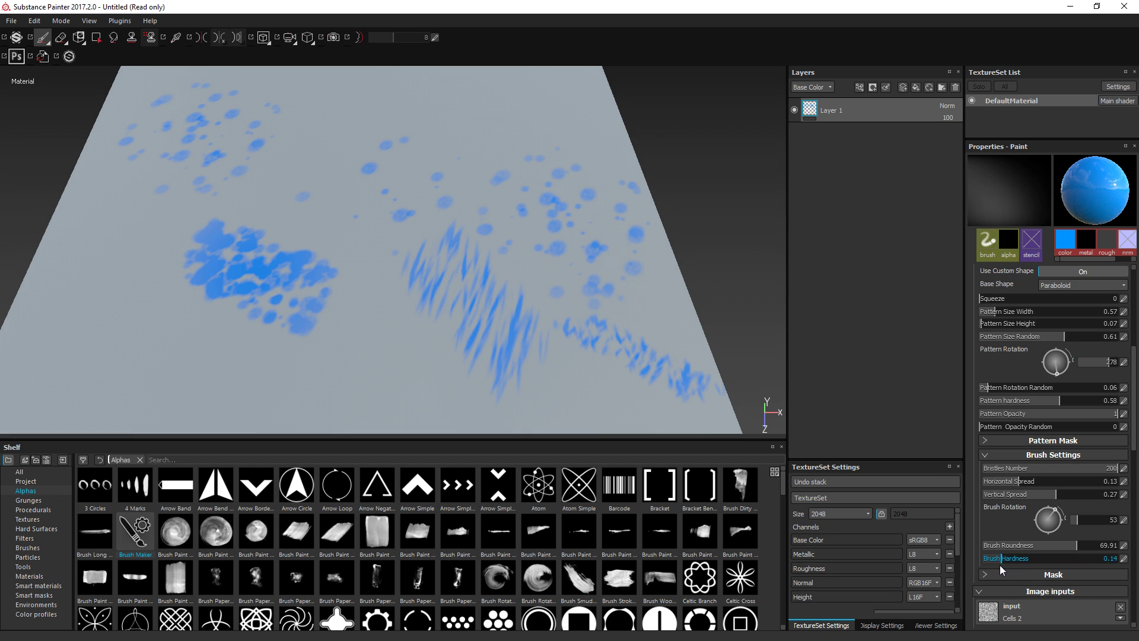